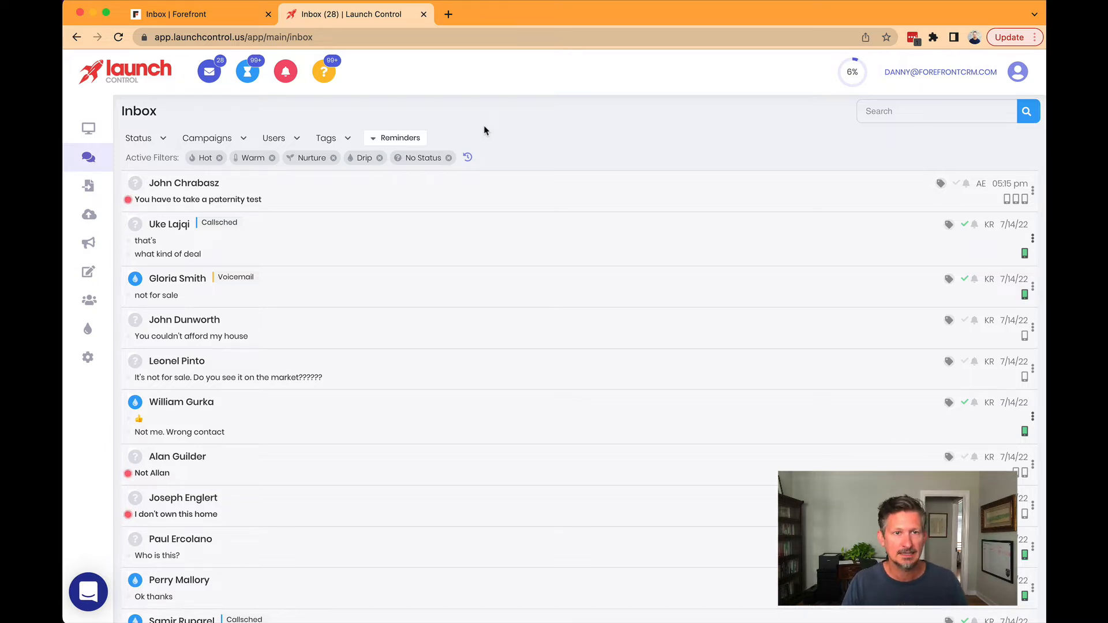
click(277, 138)
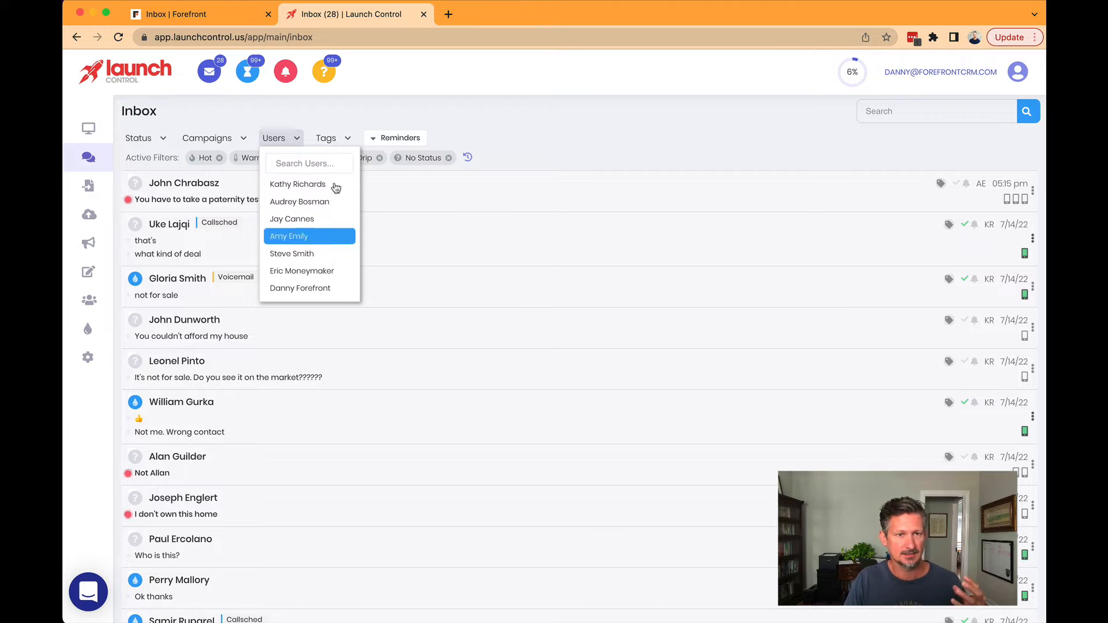
click(399, 123)
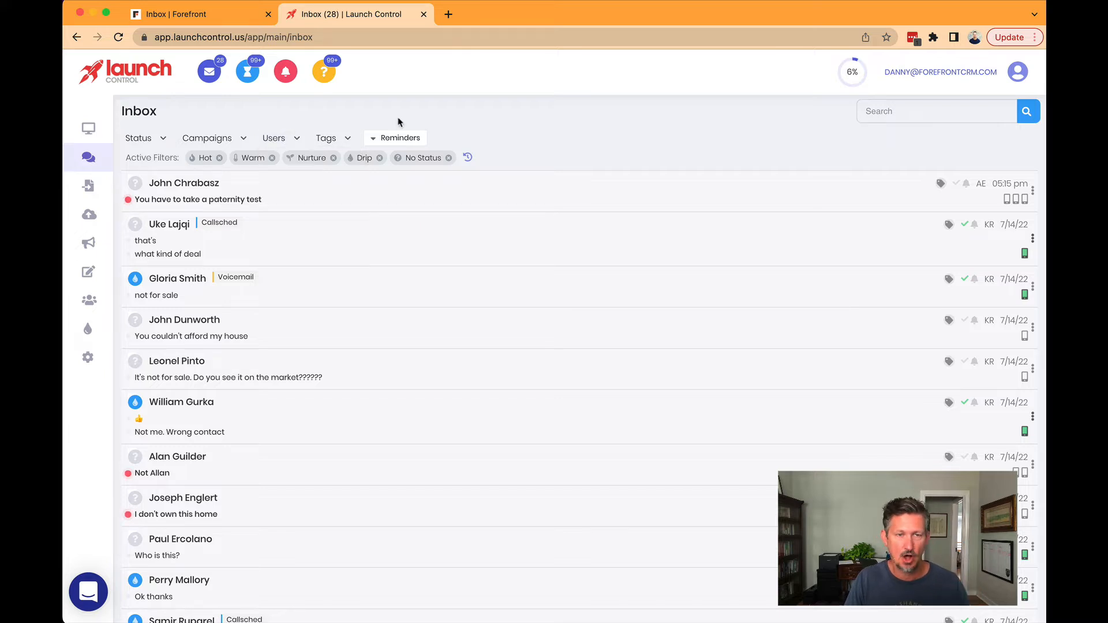
click(207, 16)
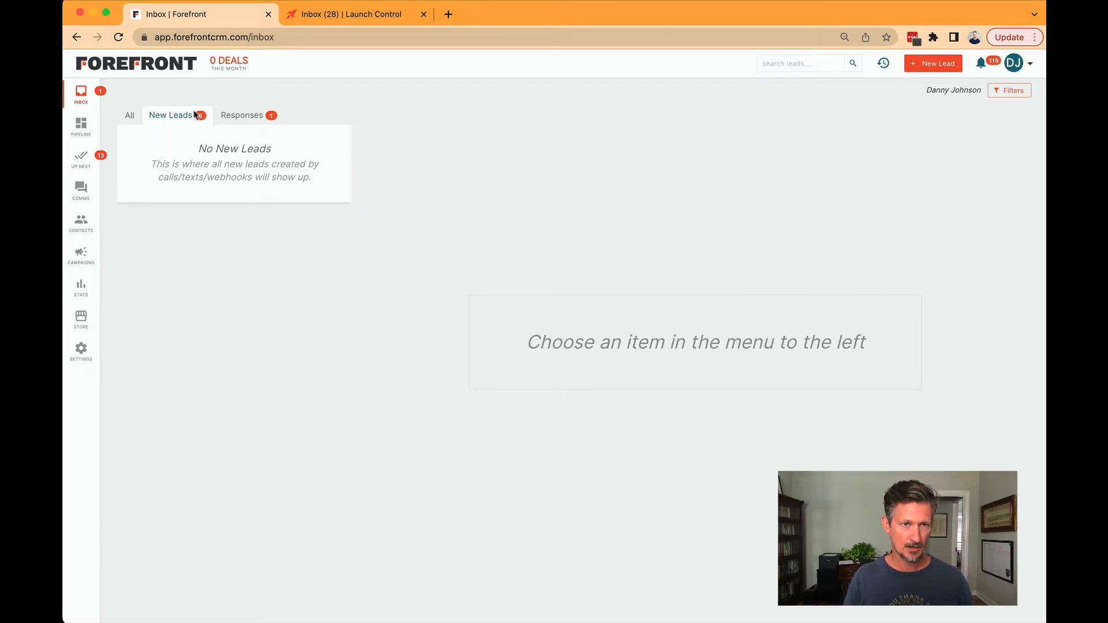
click(319, 17)
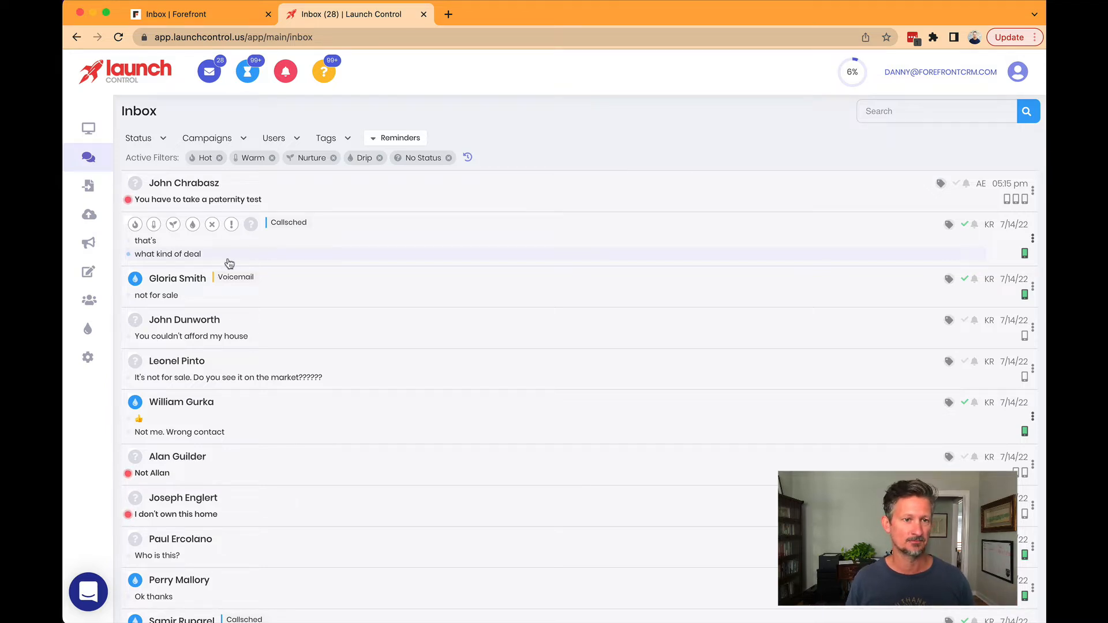
Switch to Forefront CRM and start the Launch Control integration in its integration settings.
click(193, 21)
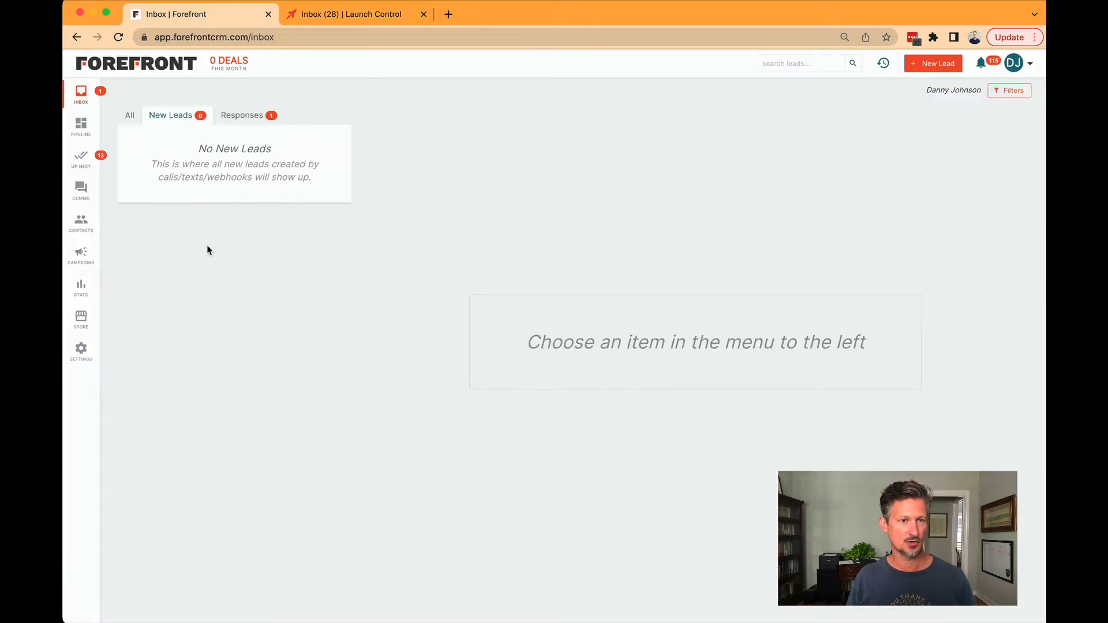
click(81, 353)
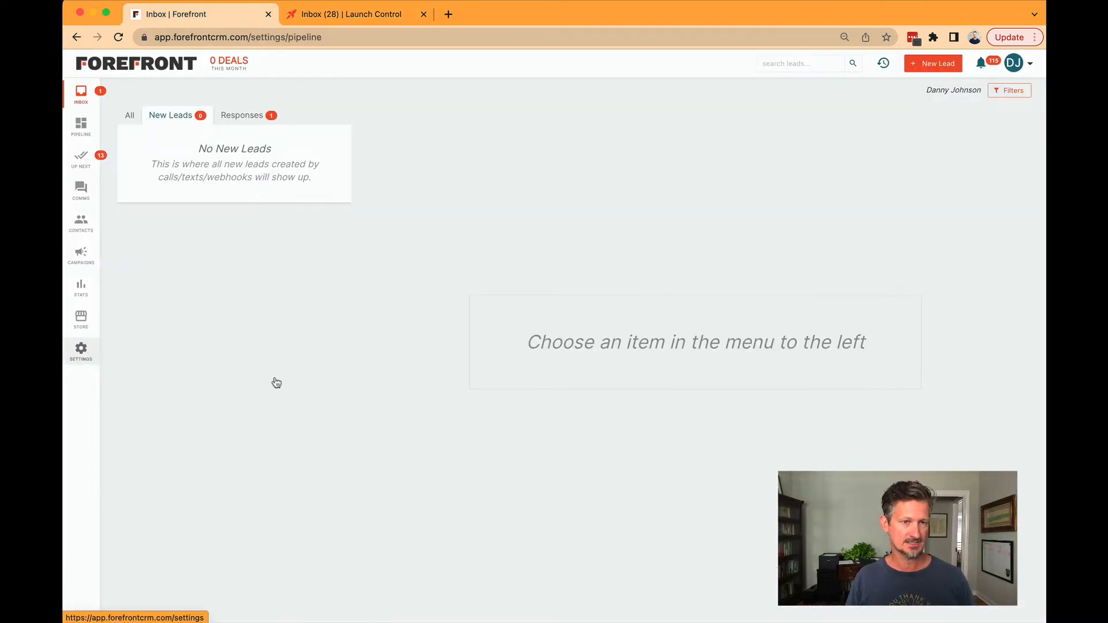
click(166, 267)
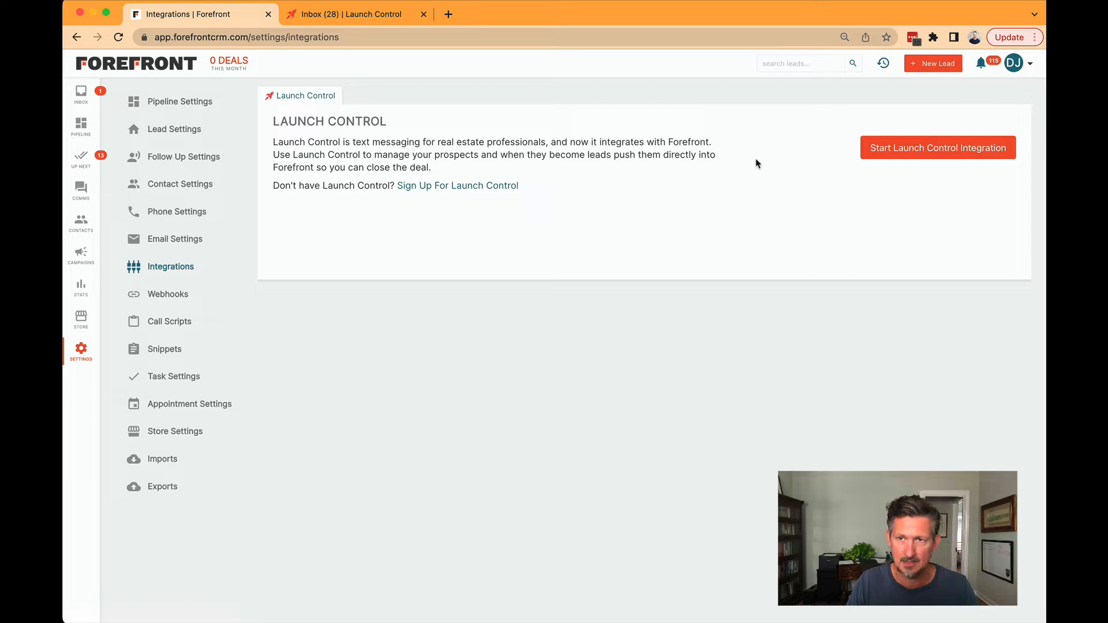
click(898, 154)
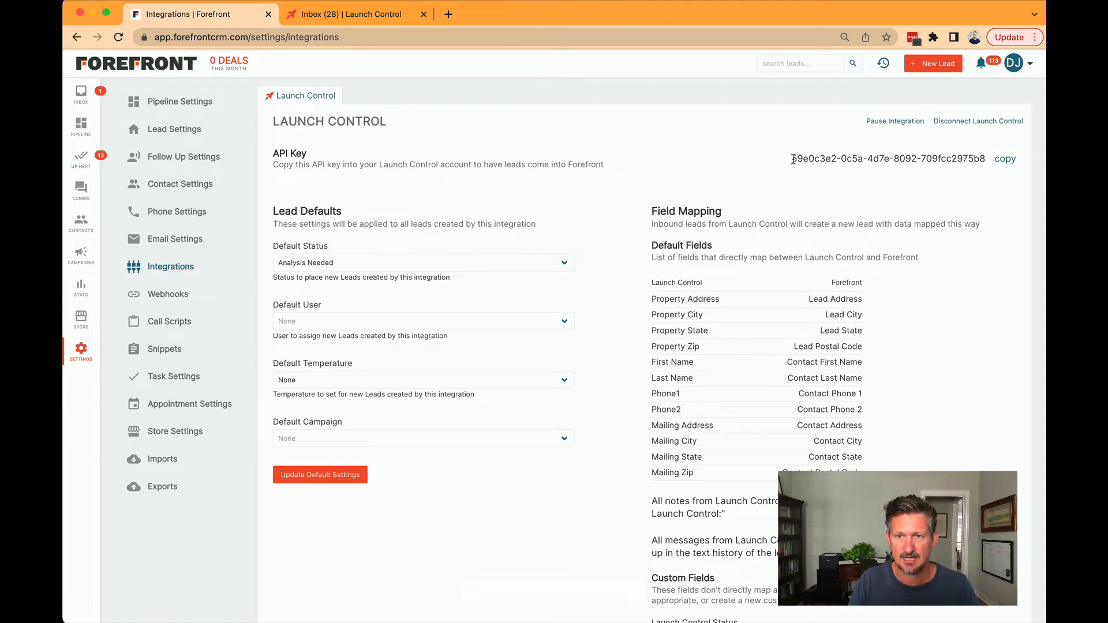
Copy the API key of the Launch Control integration to the clipboard.
drag(794, 159, 987, 161)
click(821, 161)
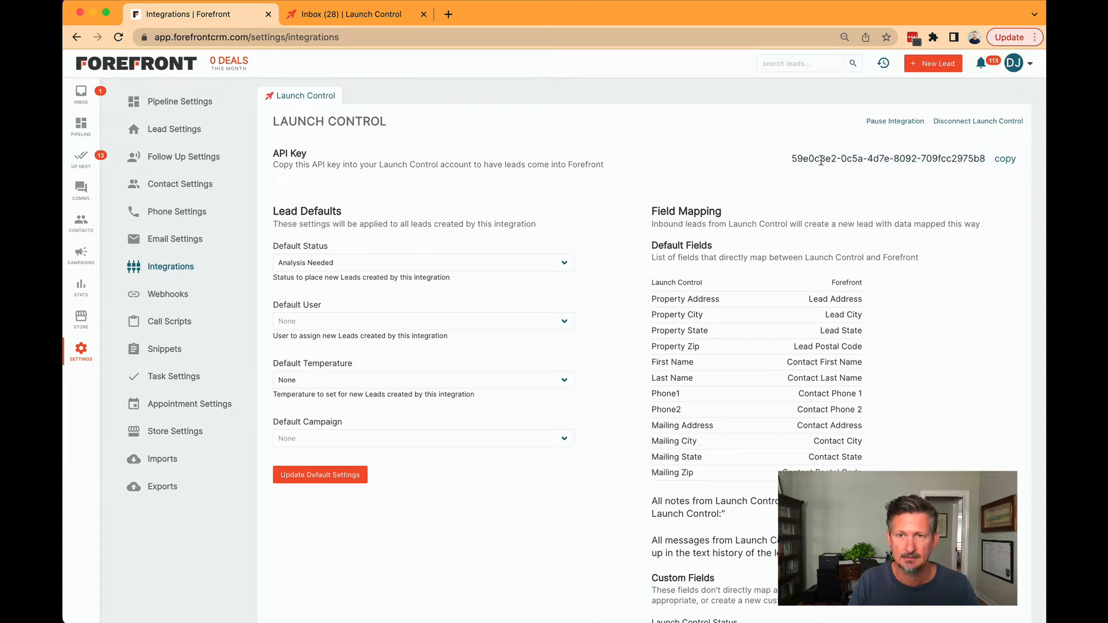
drag(789, 162, 982, 157)
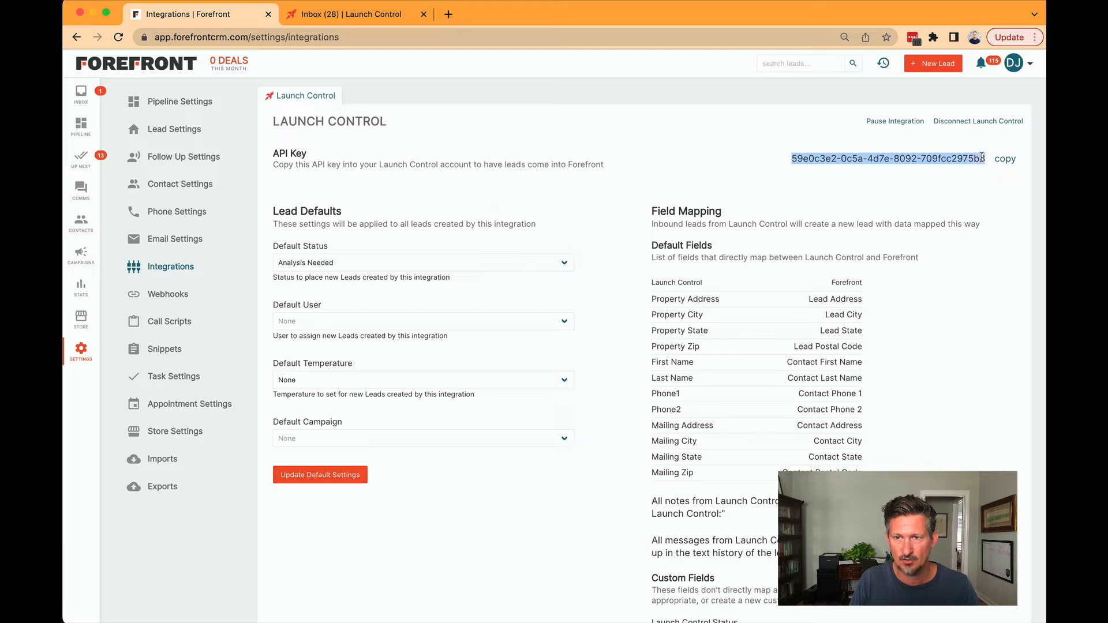
click(1005, 159)
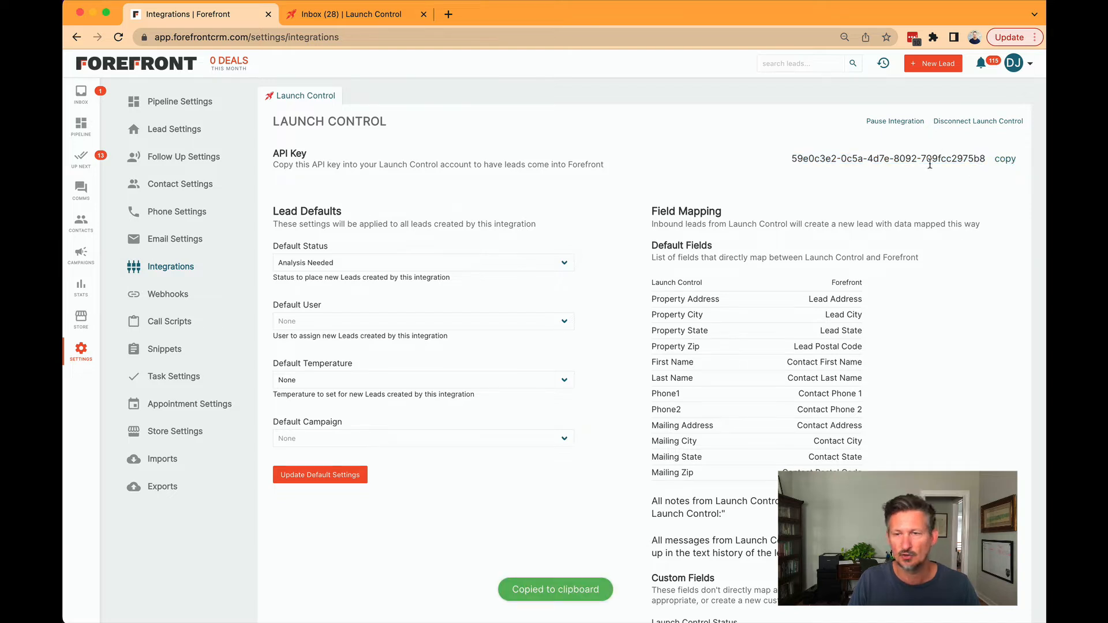
Switch to Launch Control and connect its Forefront CRM integration, pasting the copied API key into the Forefront Account API Key field and saving it.
click(354, 15)
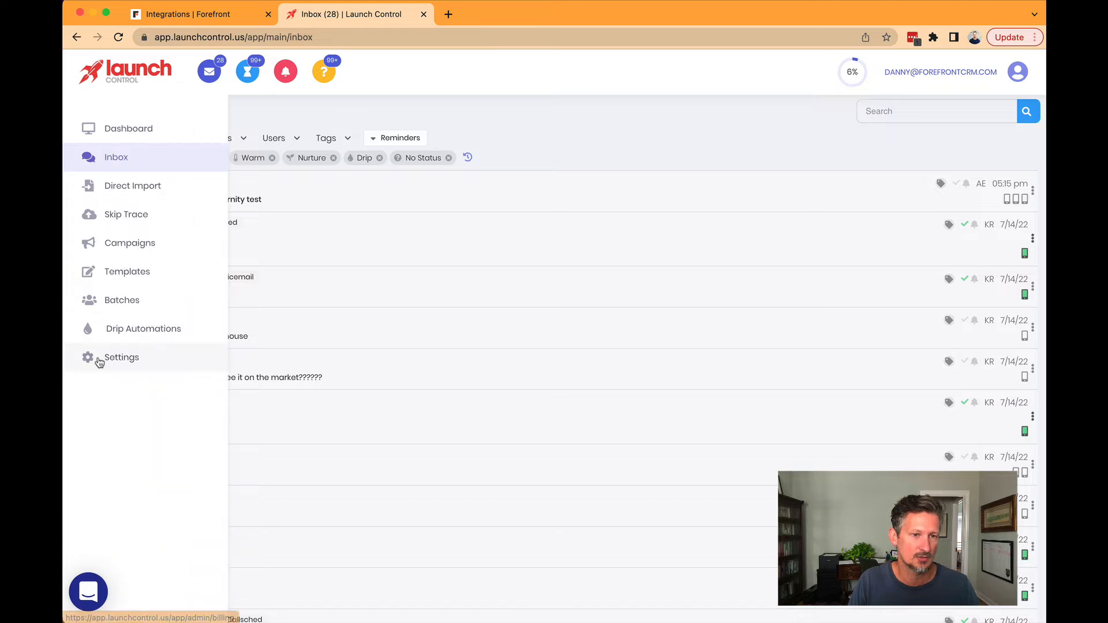
click(89, 358)
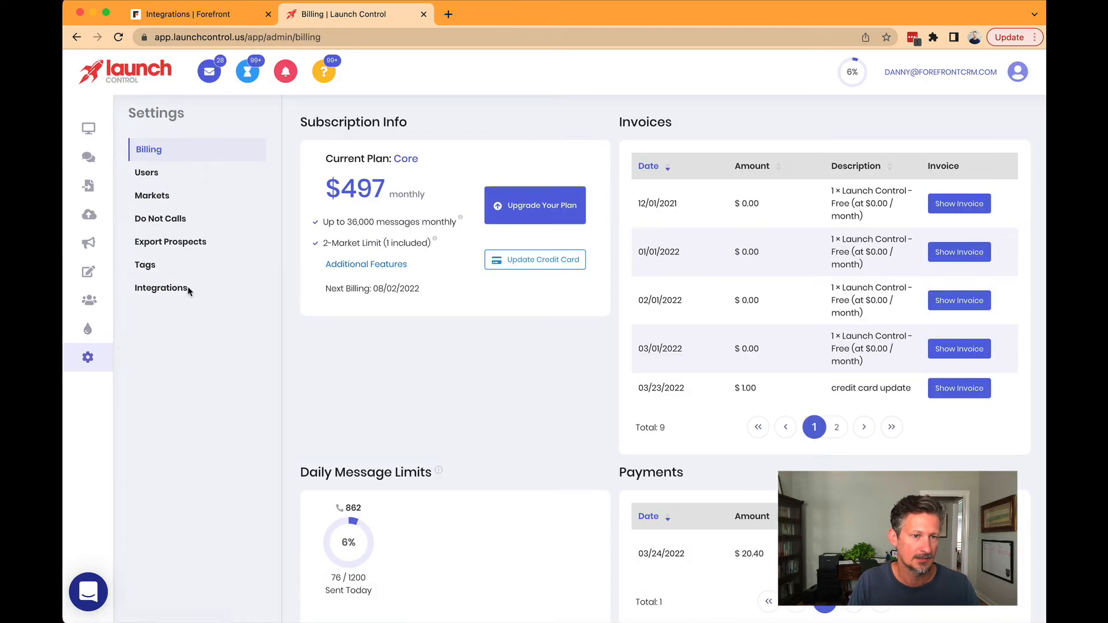
click(256, 294)
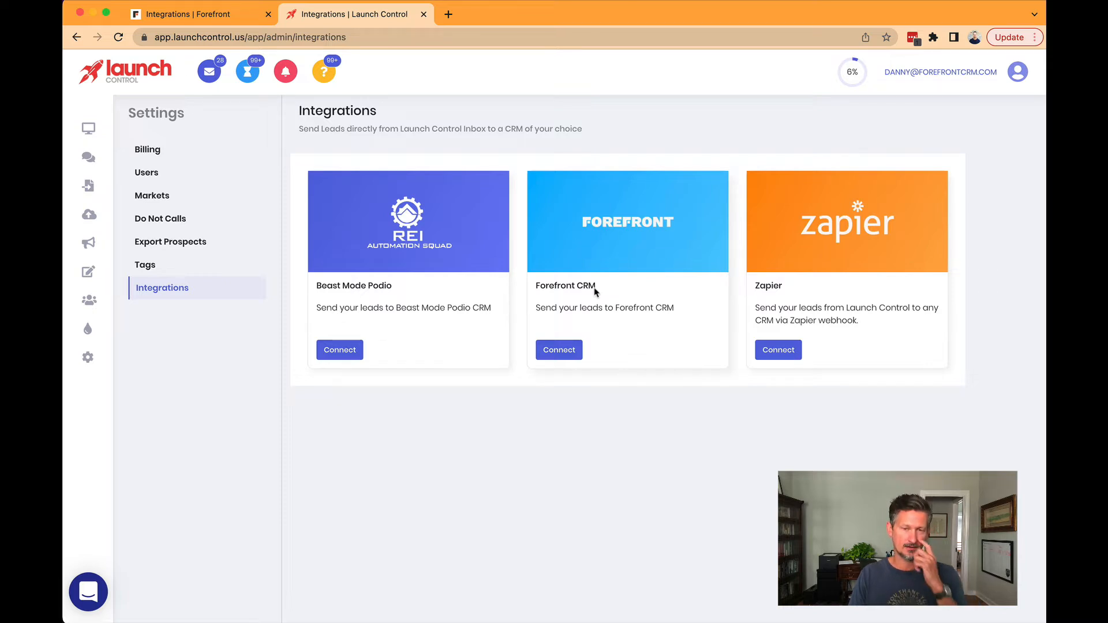
click(560, 351)
click(497, 320)
key(super+v)
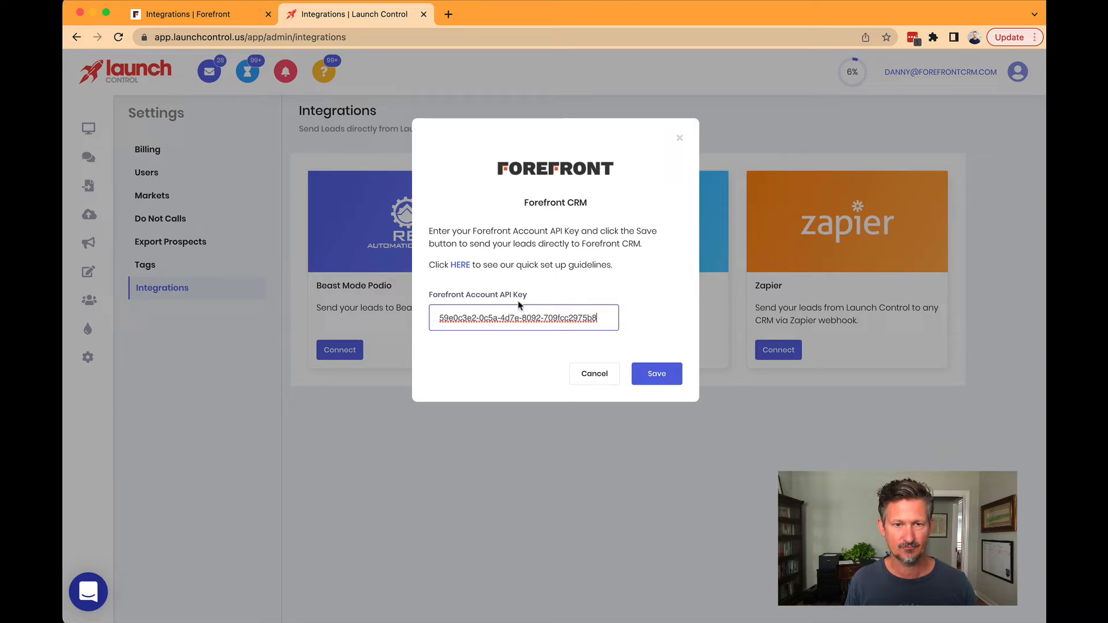
click(667, 377)
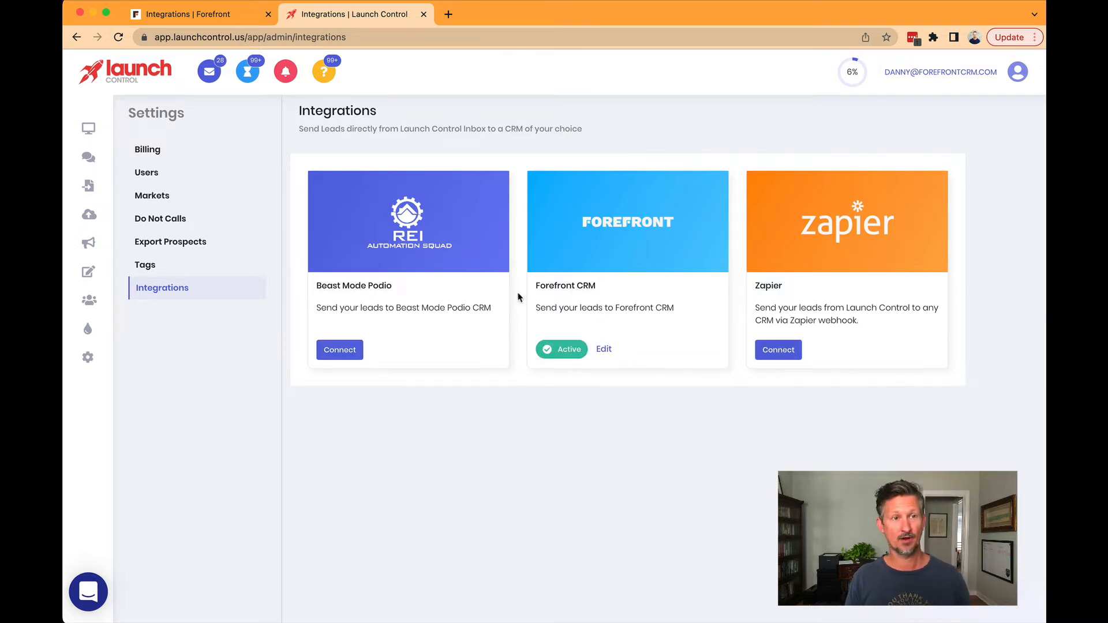
Back in Forefront CRM, set the integration's default status to the custom Launch Control Lead option and its default user to the account owner.
click(207, 16)
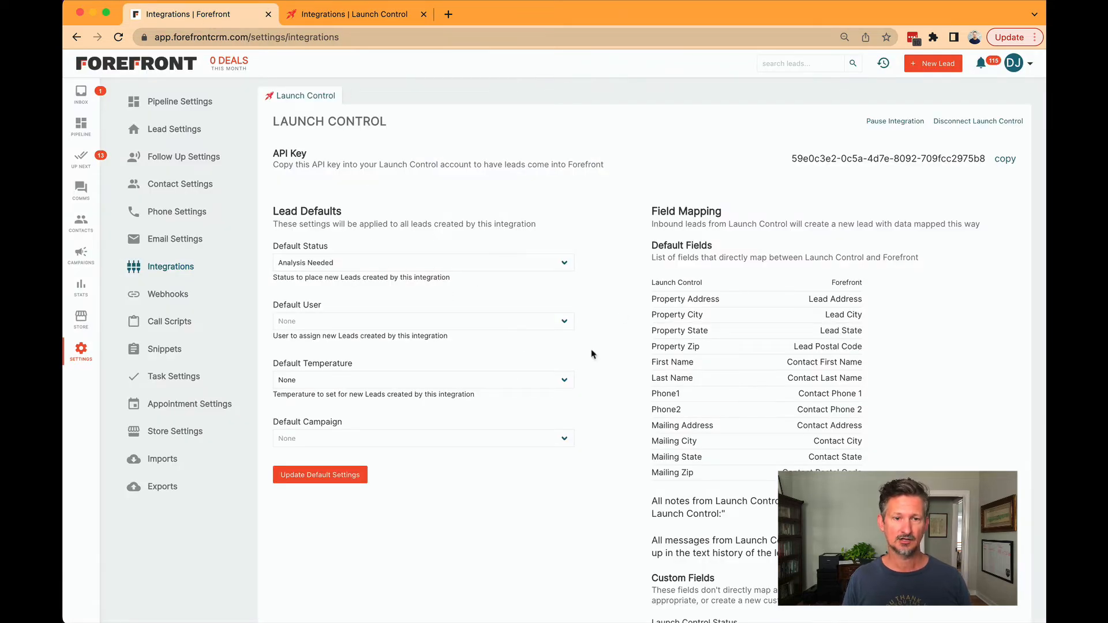
scroll(648, 333, down, 1)
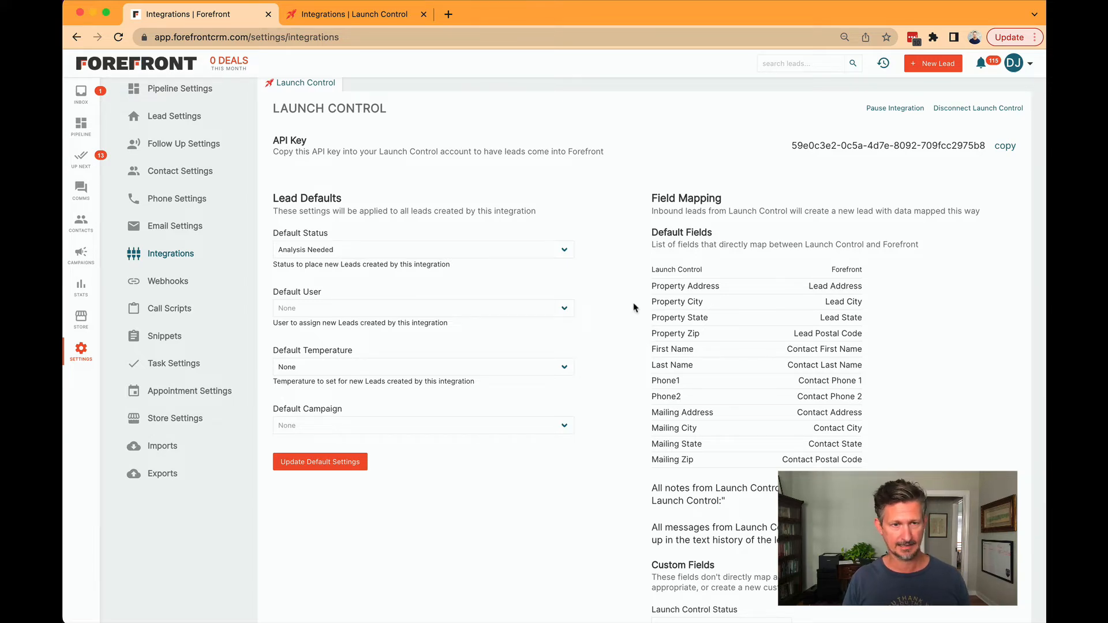
click(394, 250)
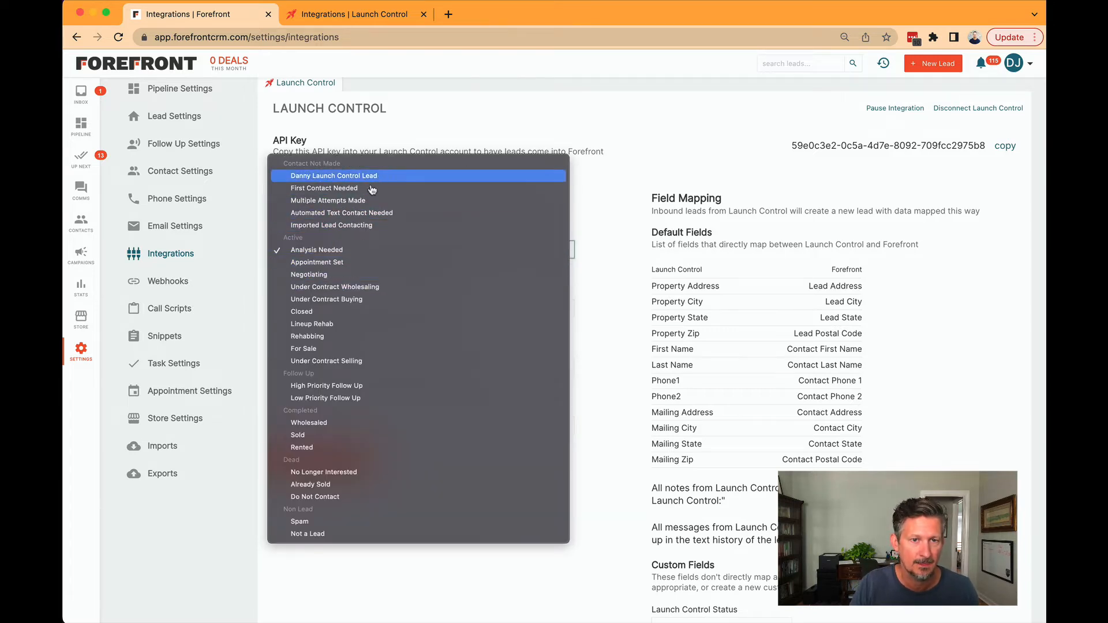
click(320, 177)
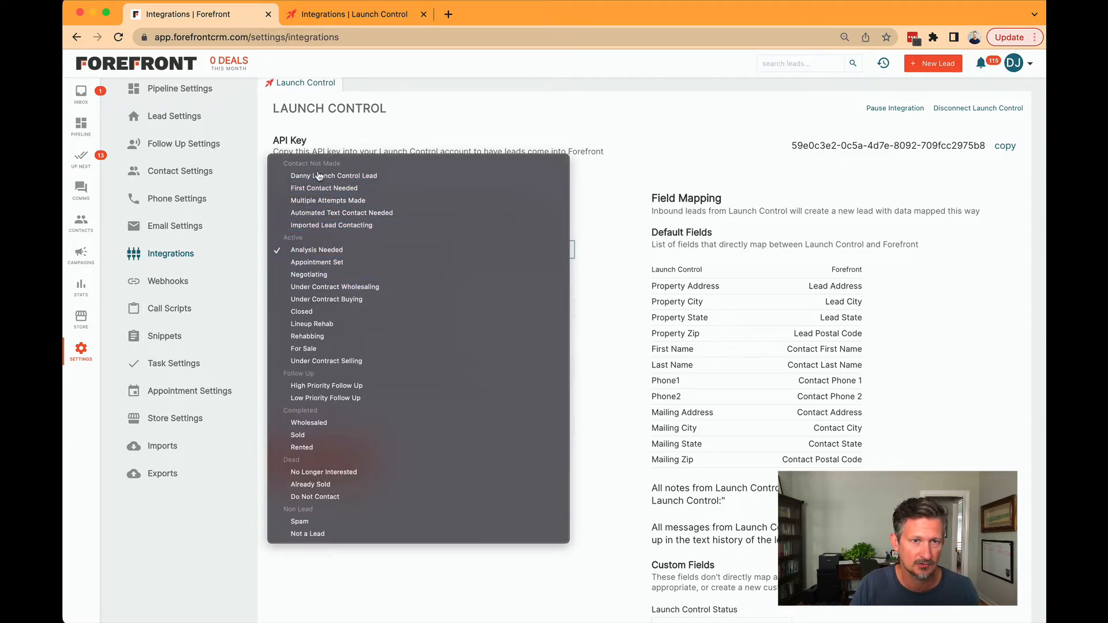
click(368, 177)
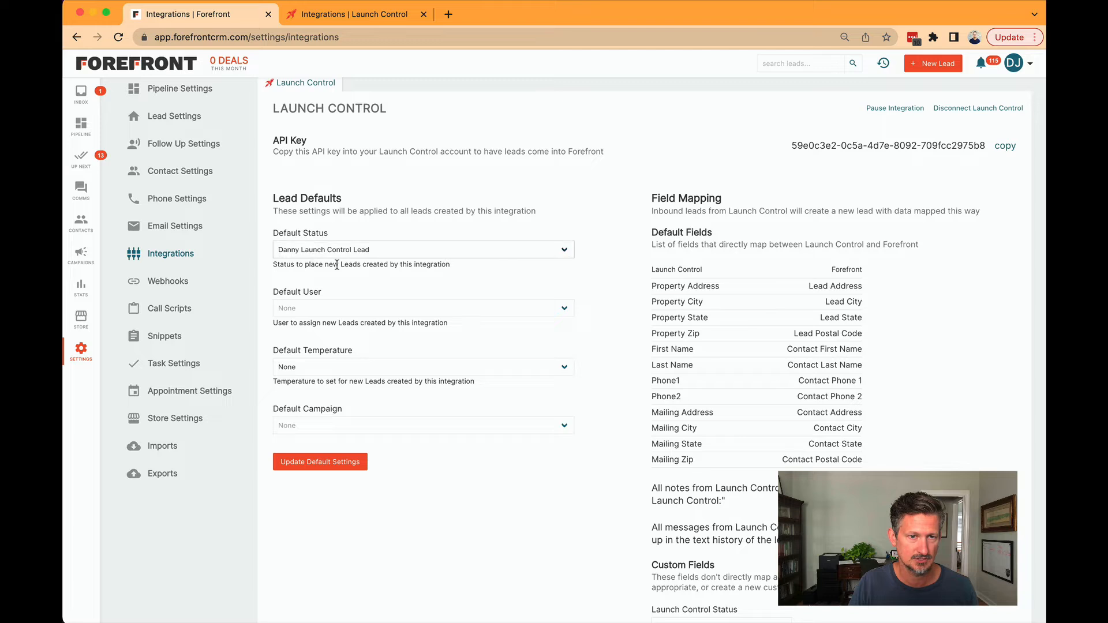
click(387, 310)
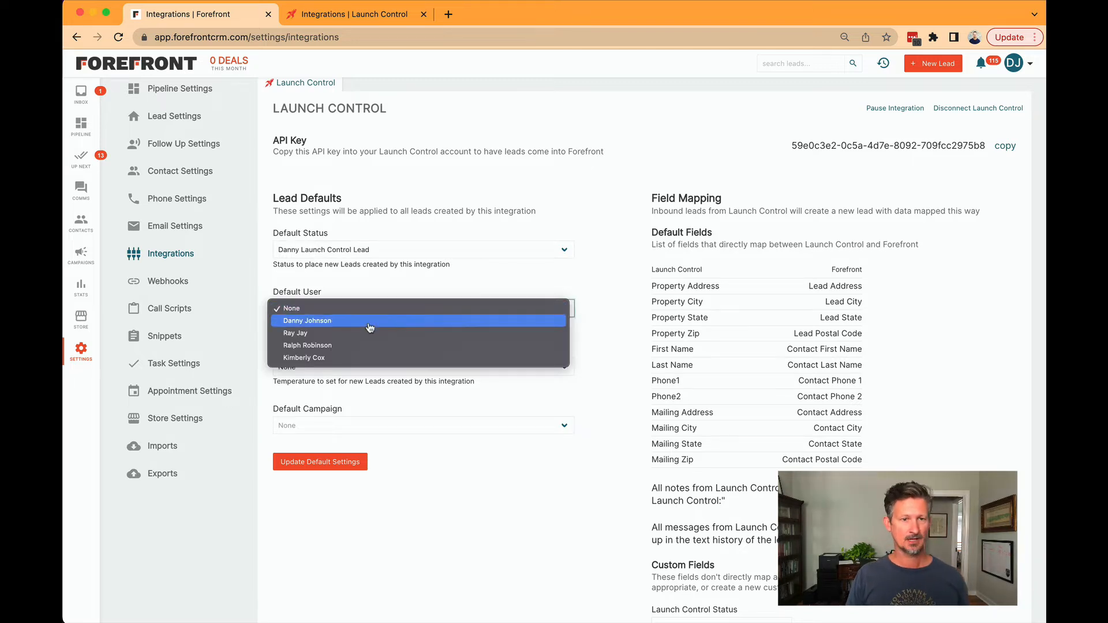
click(376, 321)
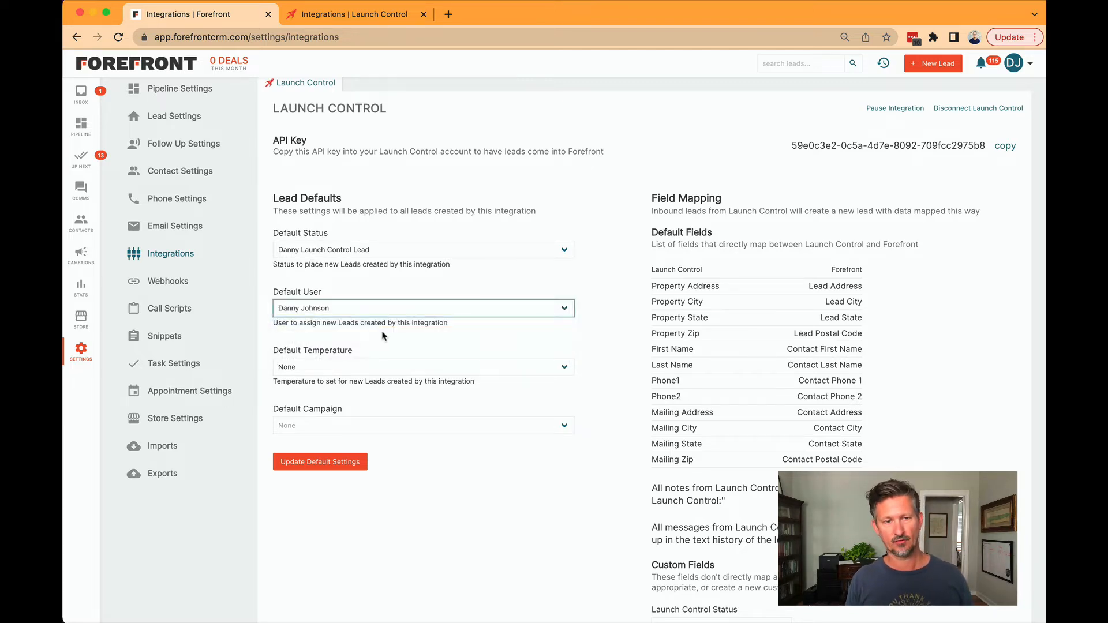
Set the default temperature to Warm and the default campaign to Launch Control, saving the lead defaults.
click(404, 368)
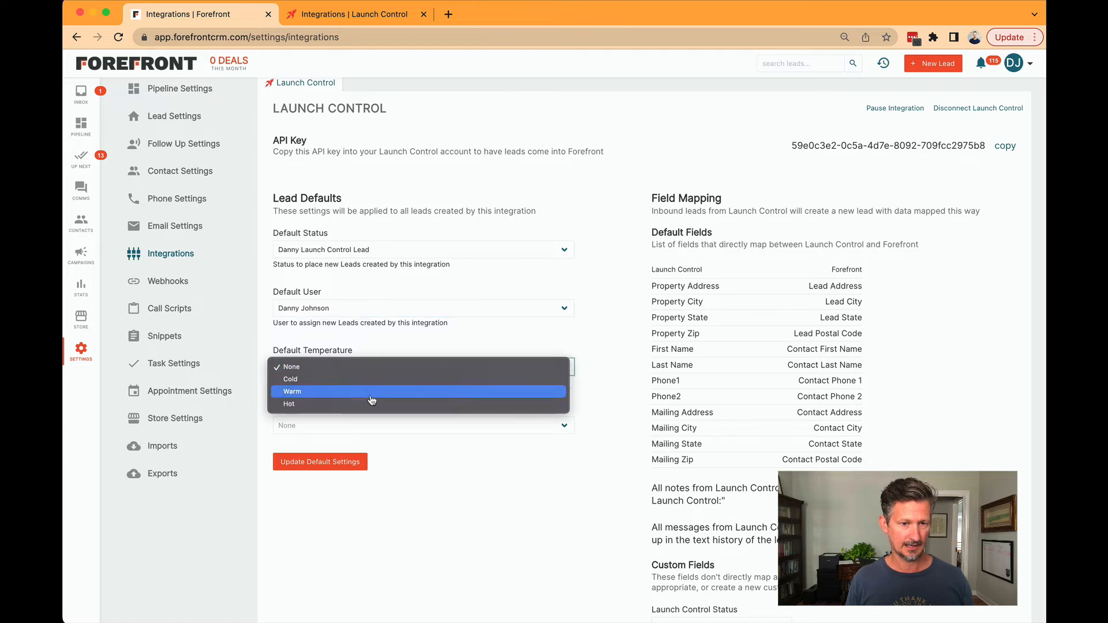
click(477, 391)
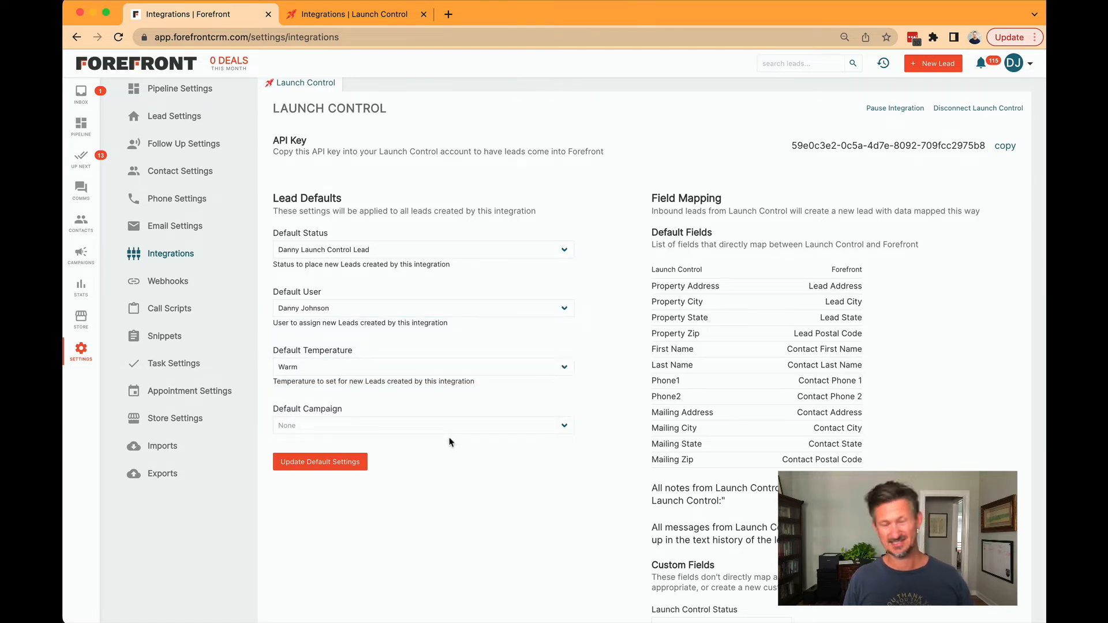
click(349, 426)
click(361, 477)
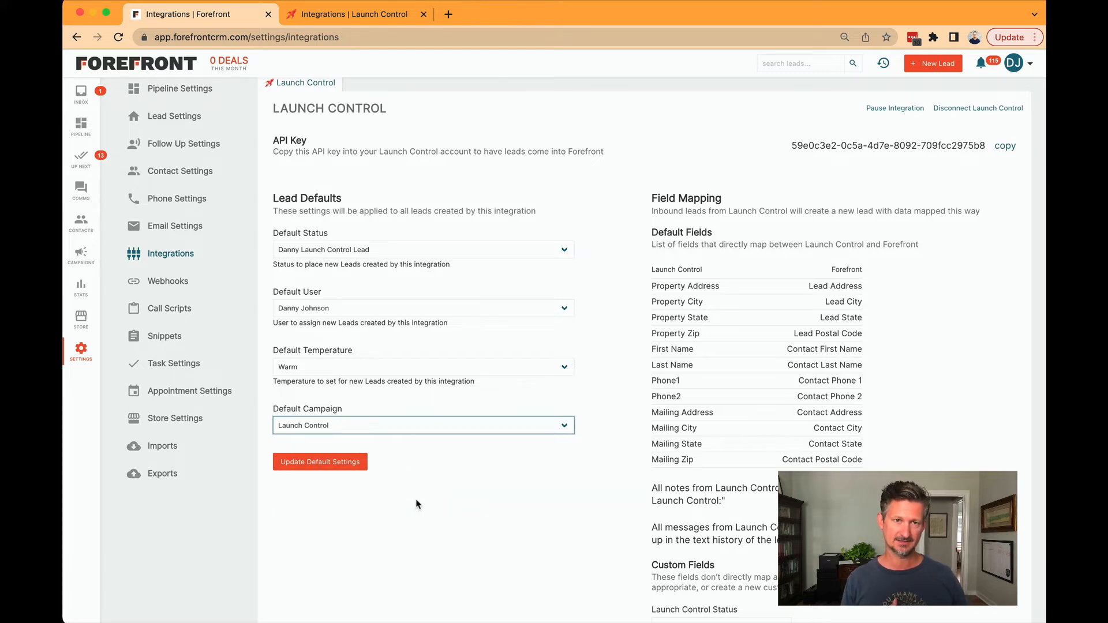
click(323, 461)
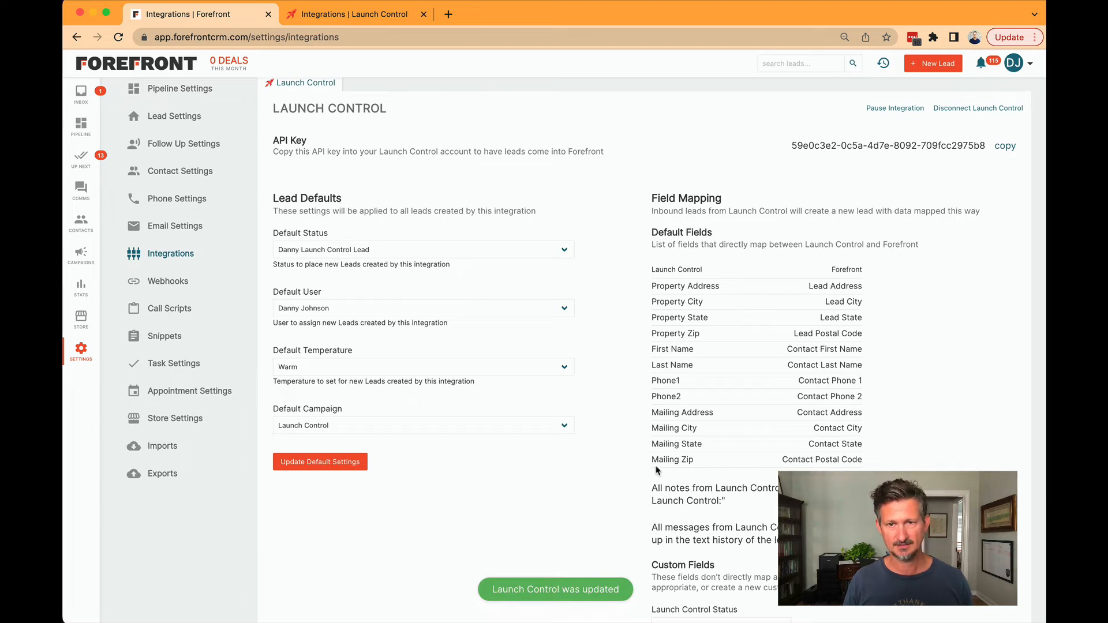
Examine the default field mappings between Launch Control and Forefront, and the custom field options offered for Launch Control Status.
scroll(657, 471, down, 2)
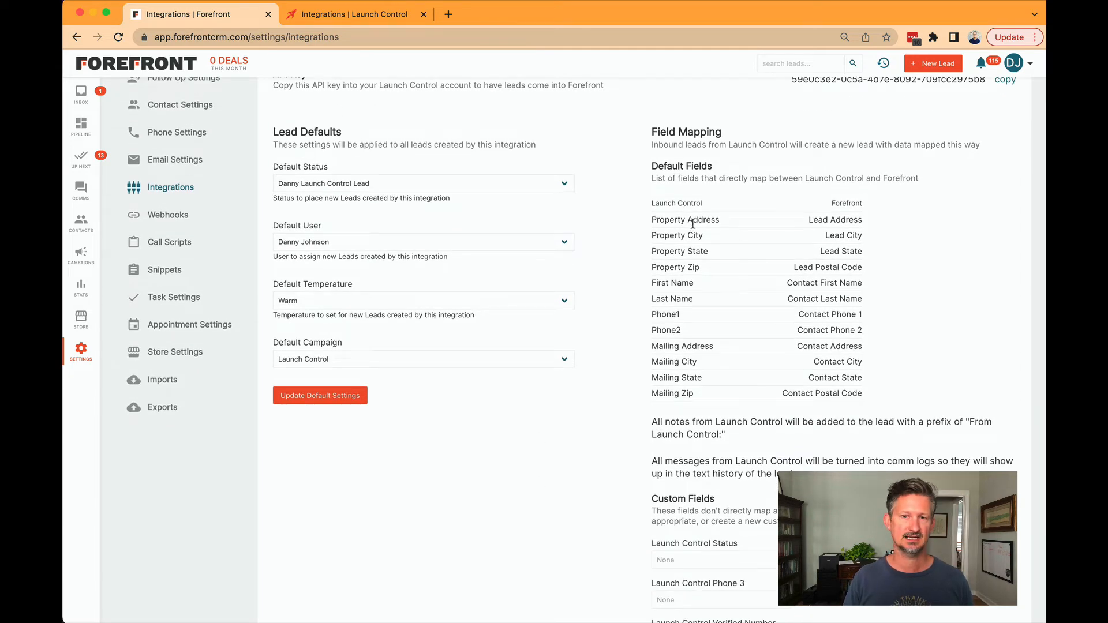
drag(662, 206, 702, 385)
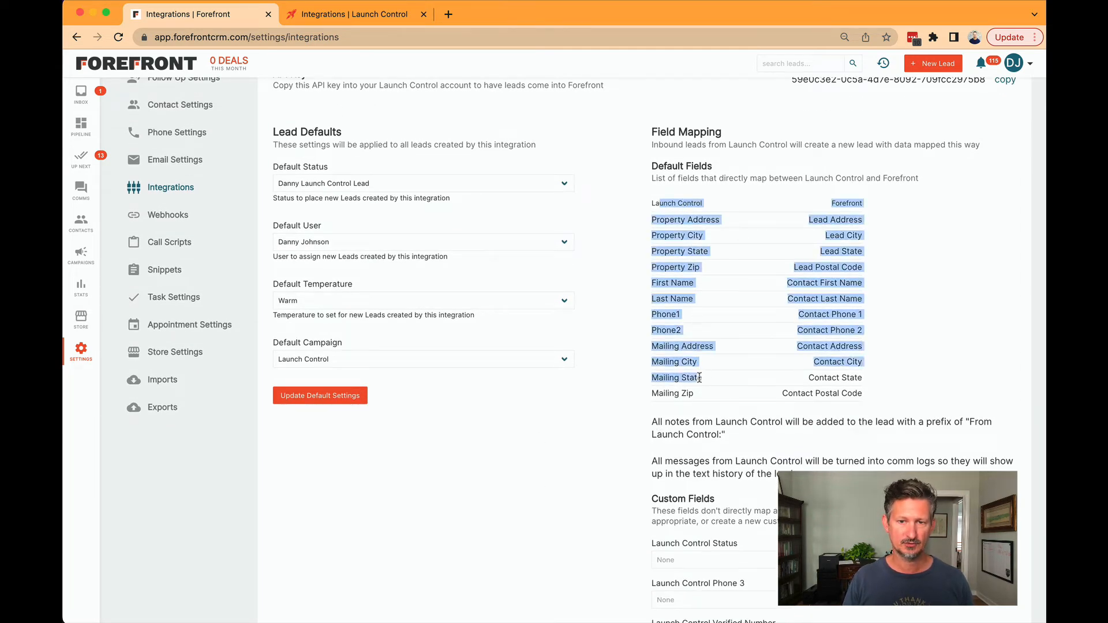
click(702, 385)
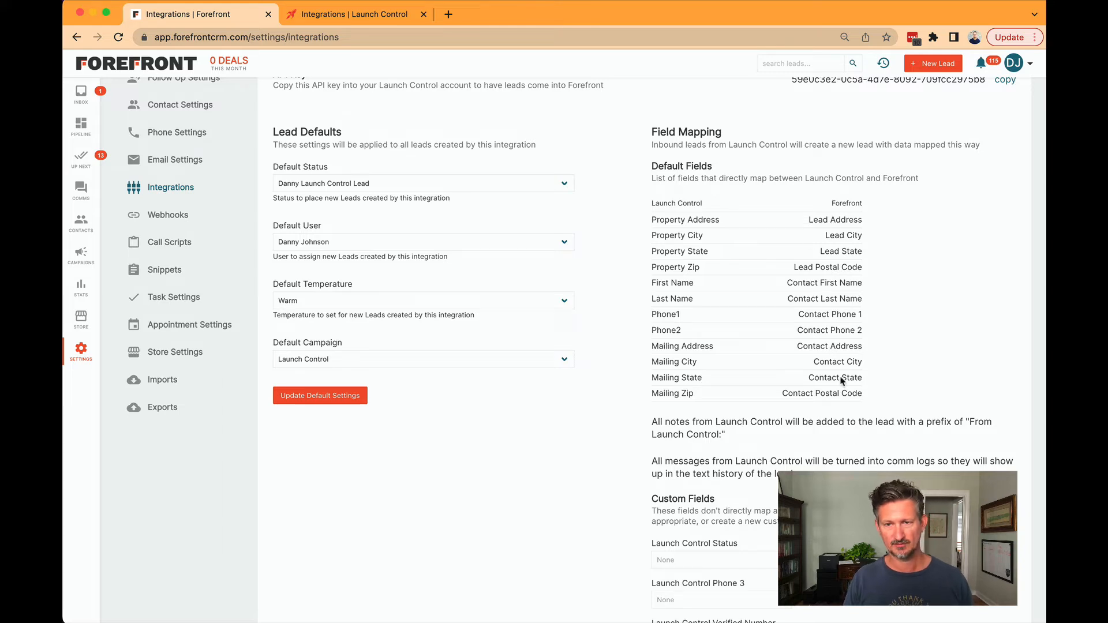
scroll(841, 392, down, 4)
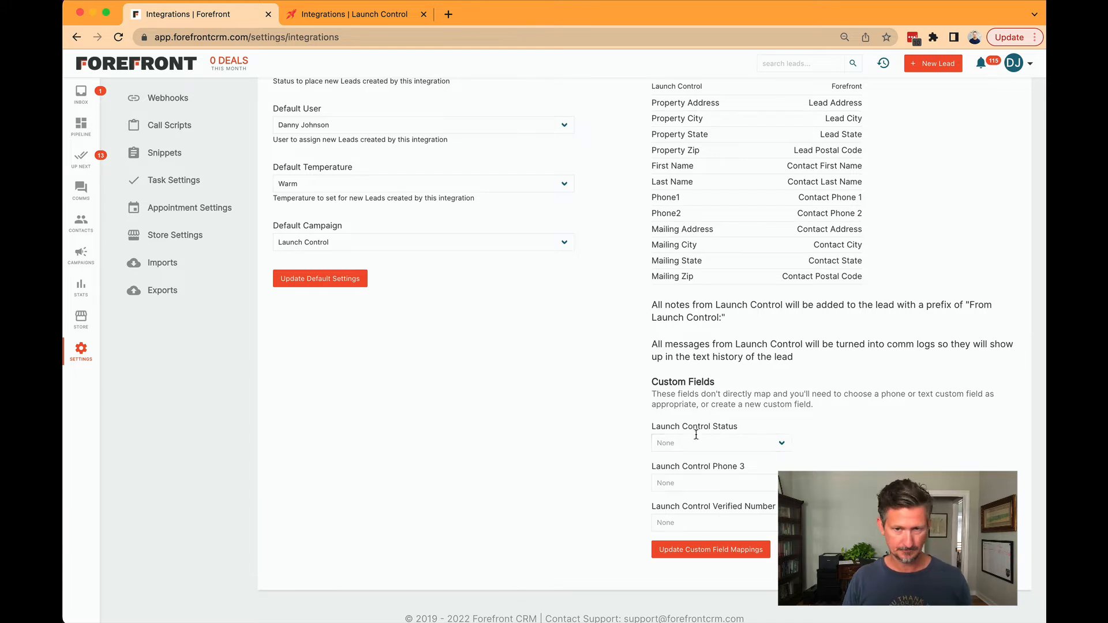
scroll(777, 484, down, 1)
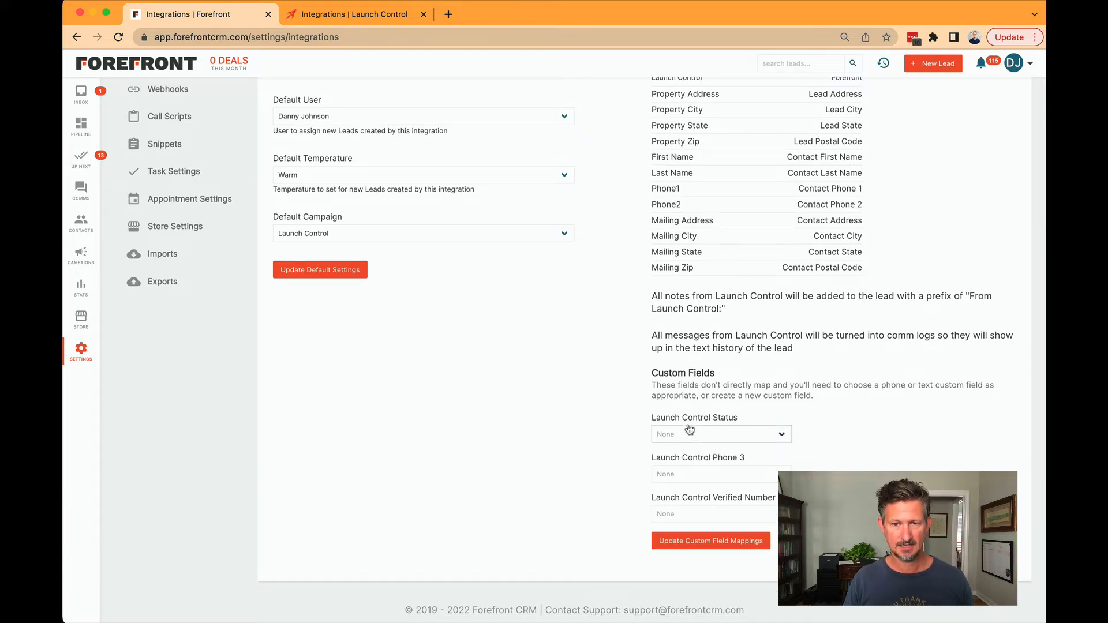
drag(661, 418, 772, 443)
click(772, 444)
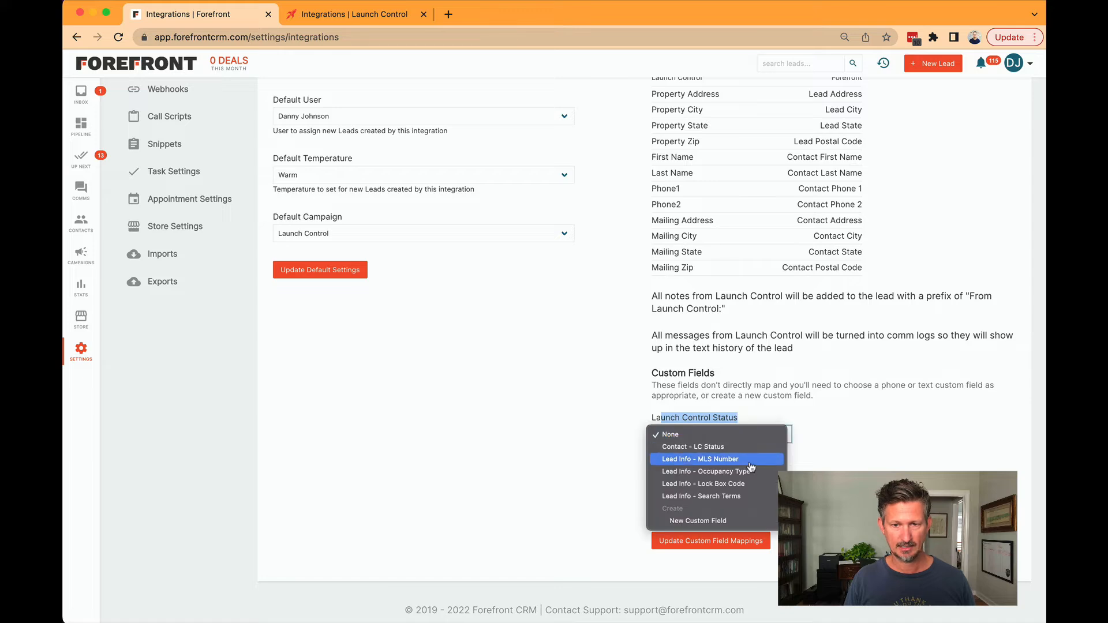
click(502, 407)
scroll(502, 410, up, 5)
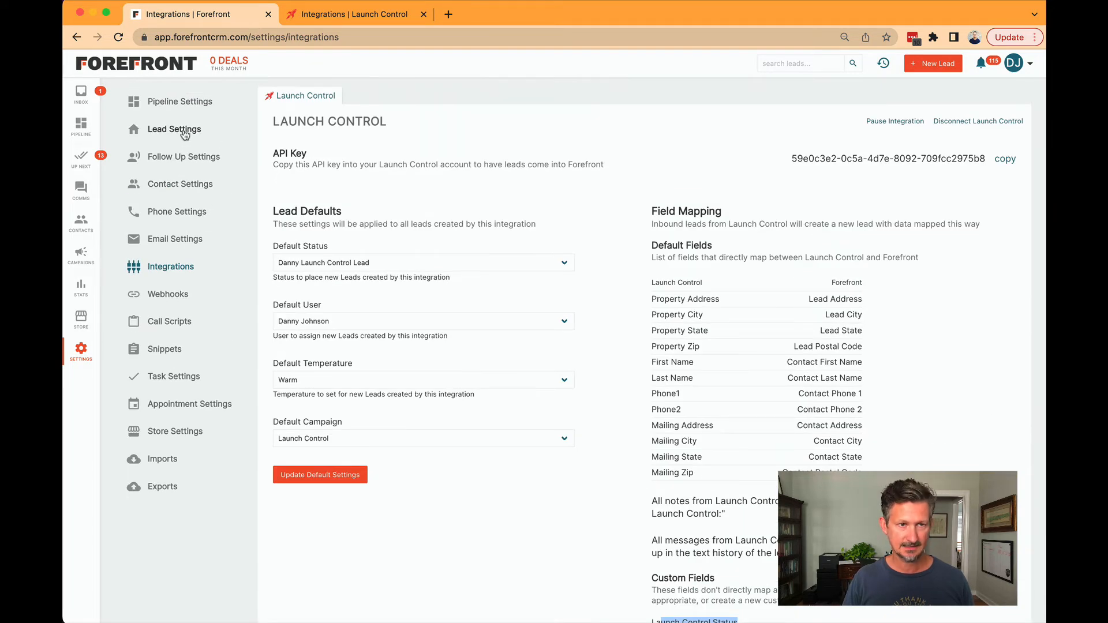
scroll(378, 313, down, 3)
scroll(378, 313, down, 2)
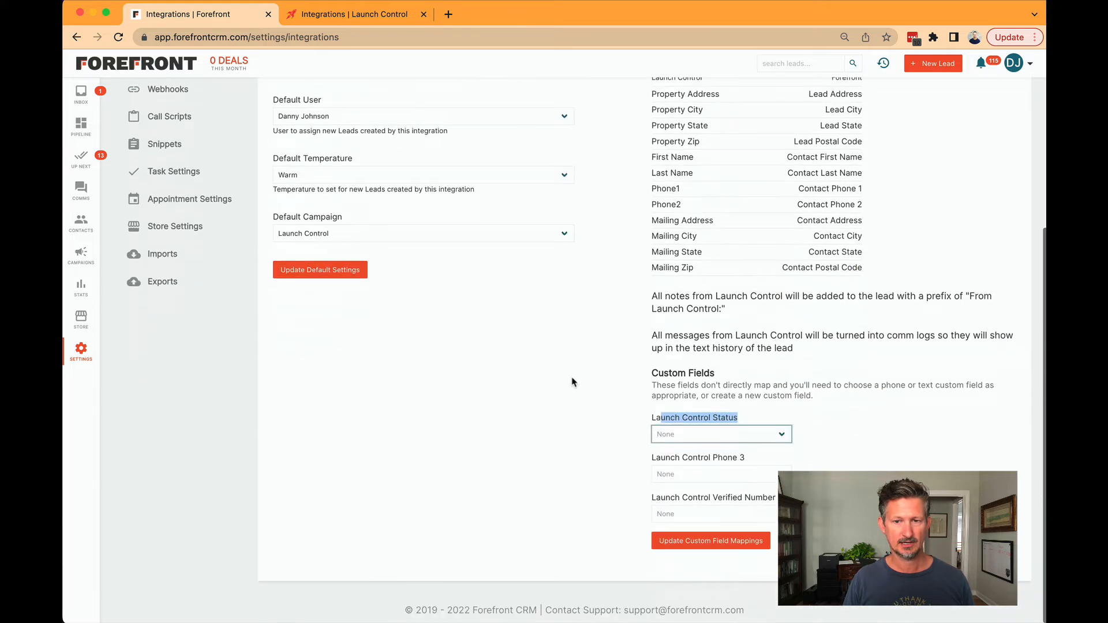
Map Launch Control Status to Contact - LC Status, Phone 3 to Contact - LC Phone 3, and Verified Number to Contact - LC Verified Number.
click(795, 450)
click(784, 437)
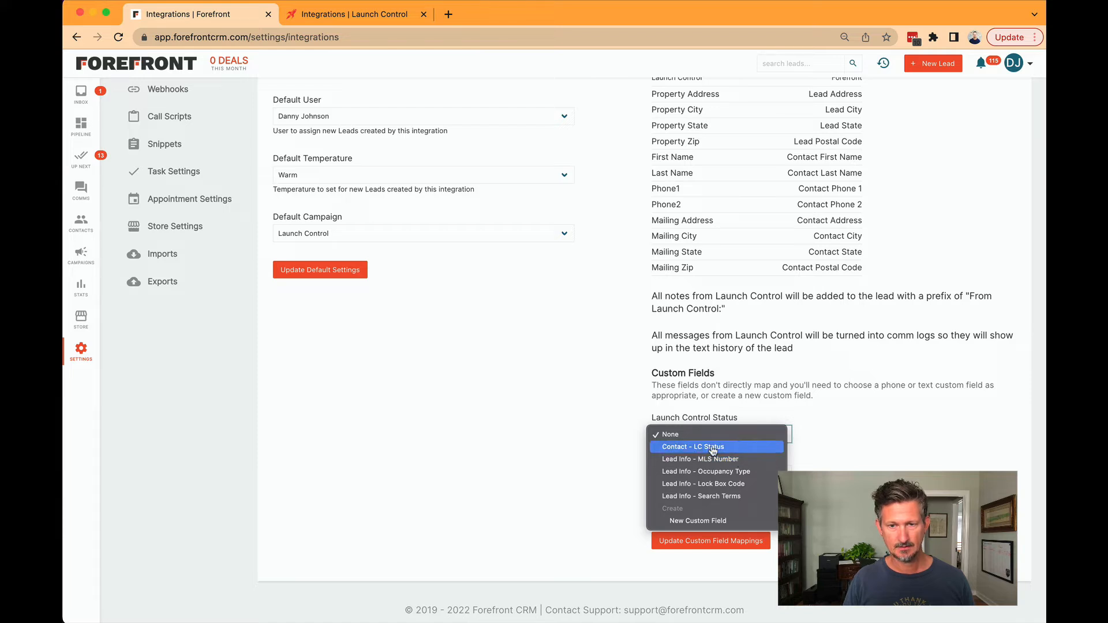
click(713, 451)
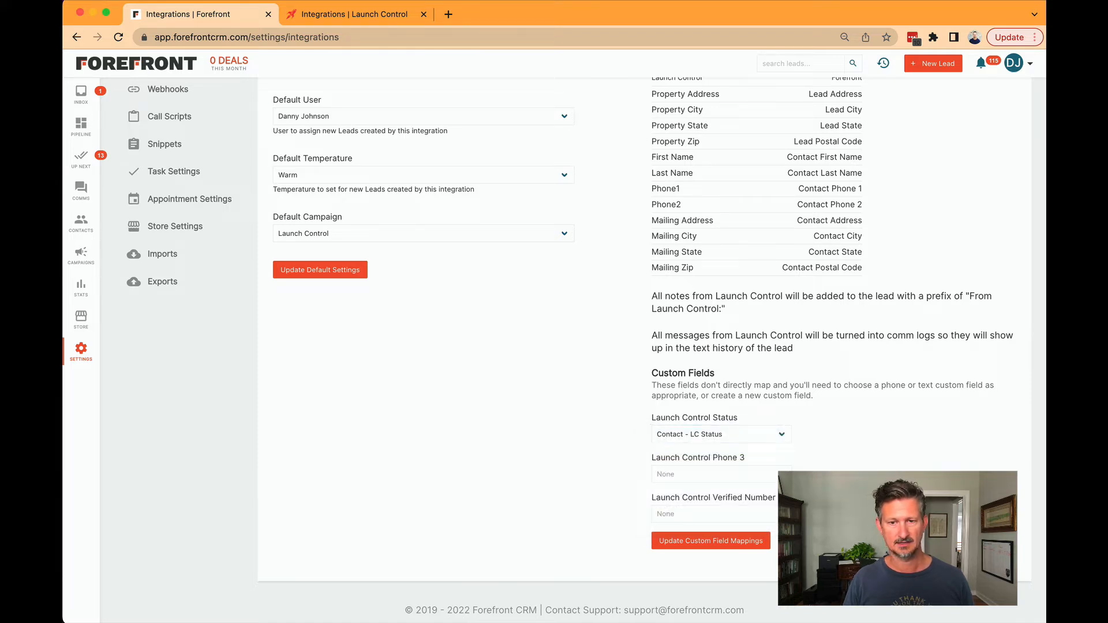
click(776, 479)
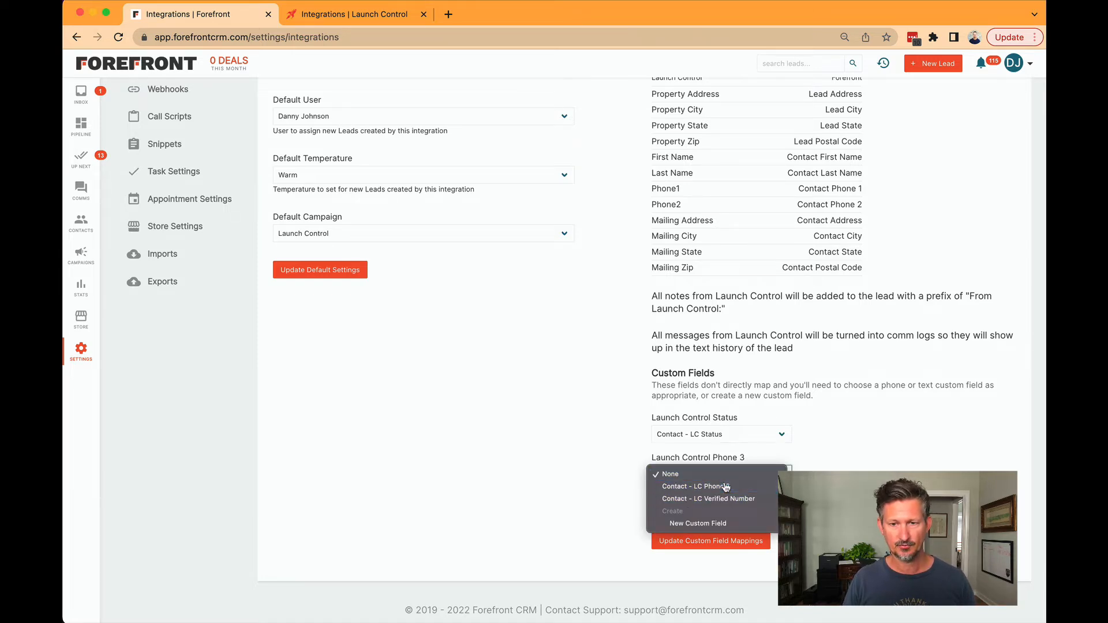
click(718, 486)
click(752, 514)
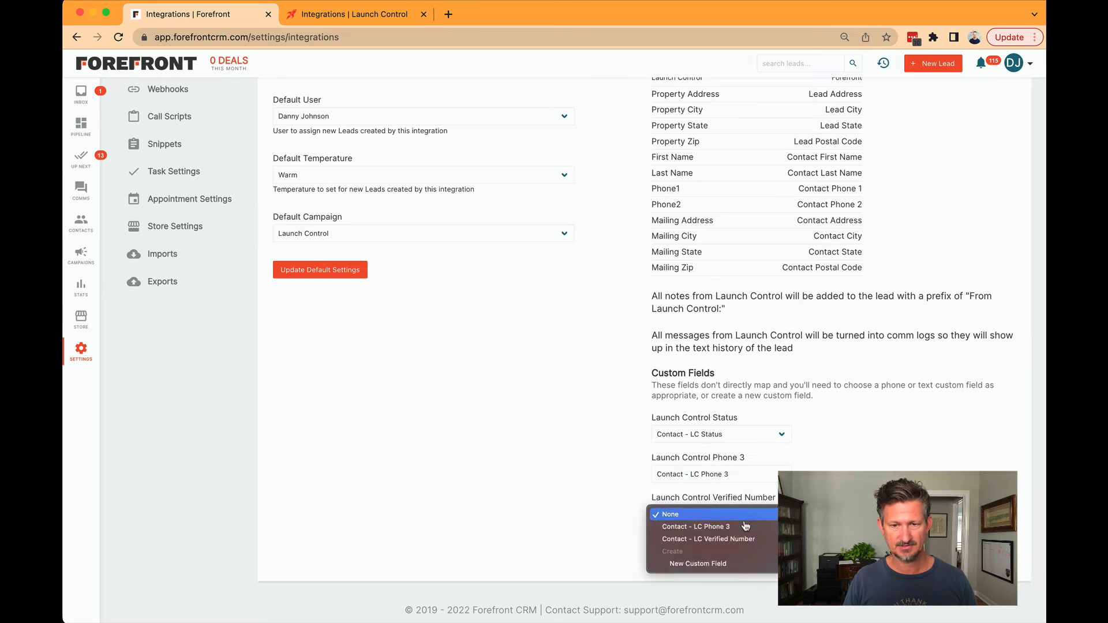
click(754, 539)
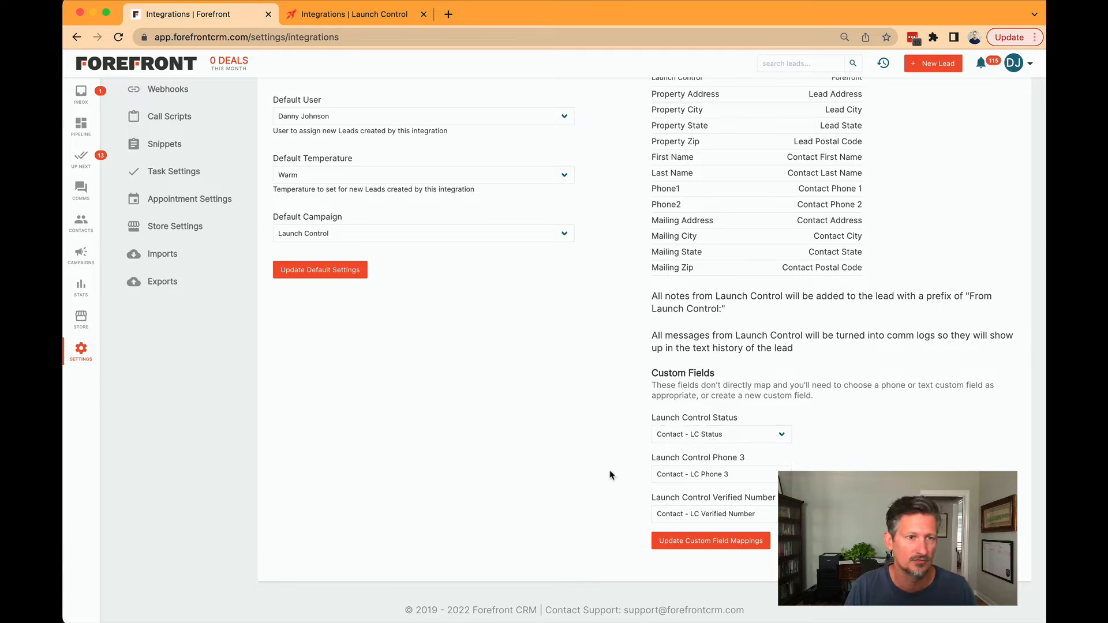
Review the integration's lead defaults and field mappings, and save the custom field mappings.
scroll(519, 406, up, 3)
scroll(518, 406, up, 2)
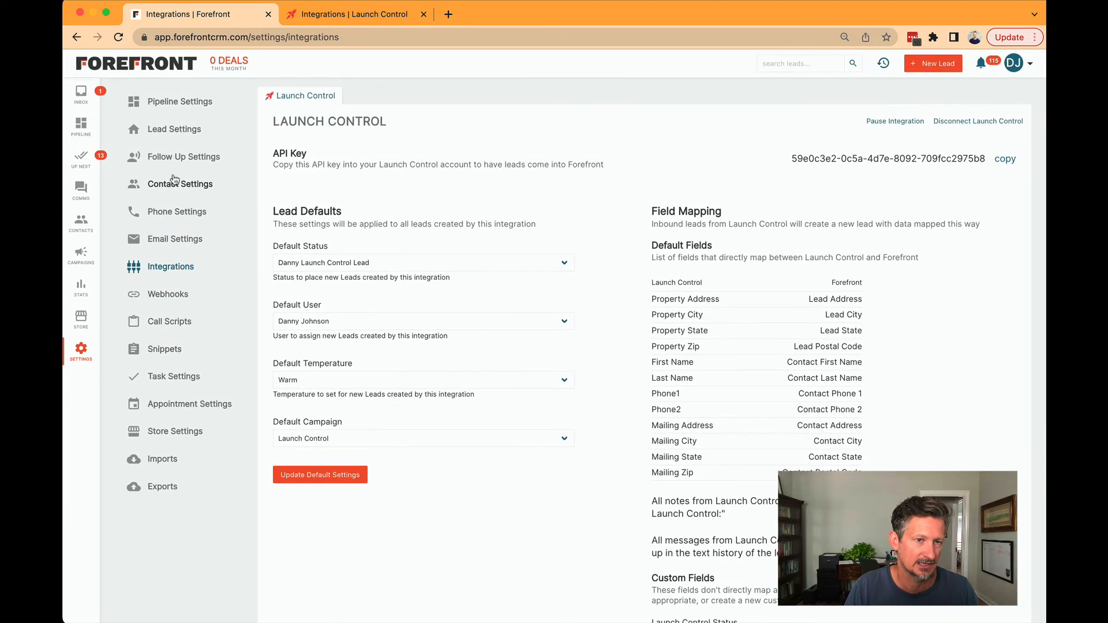
scroll(562, 376, down, 5)
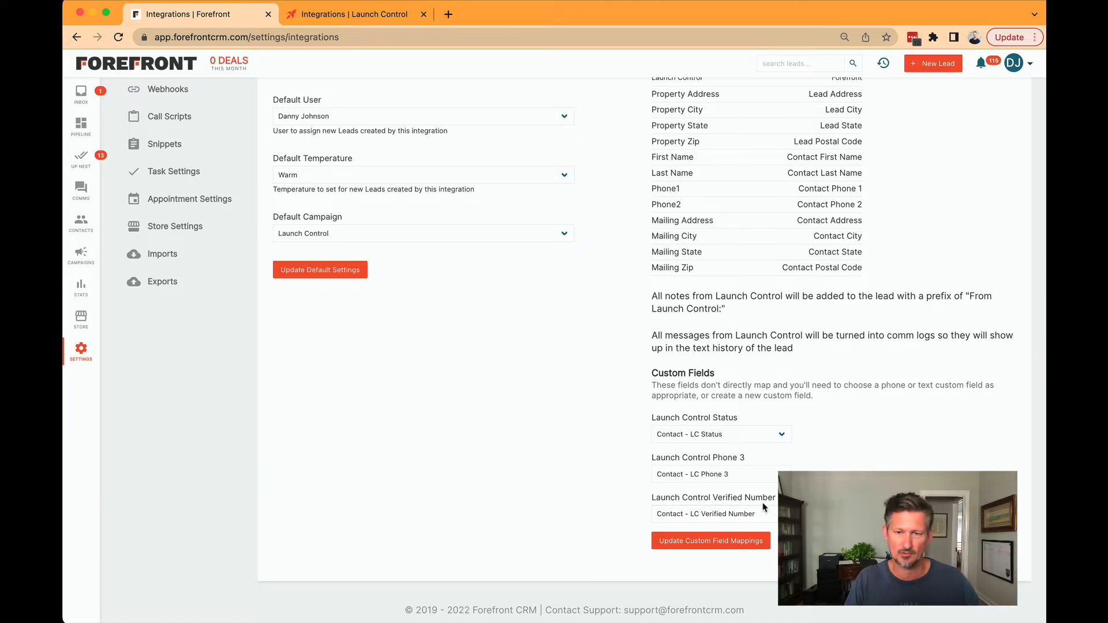
scroll(661, 475, up, 5)
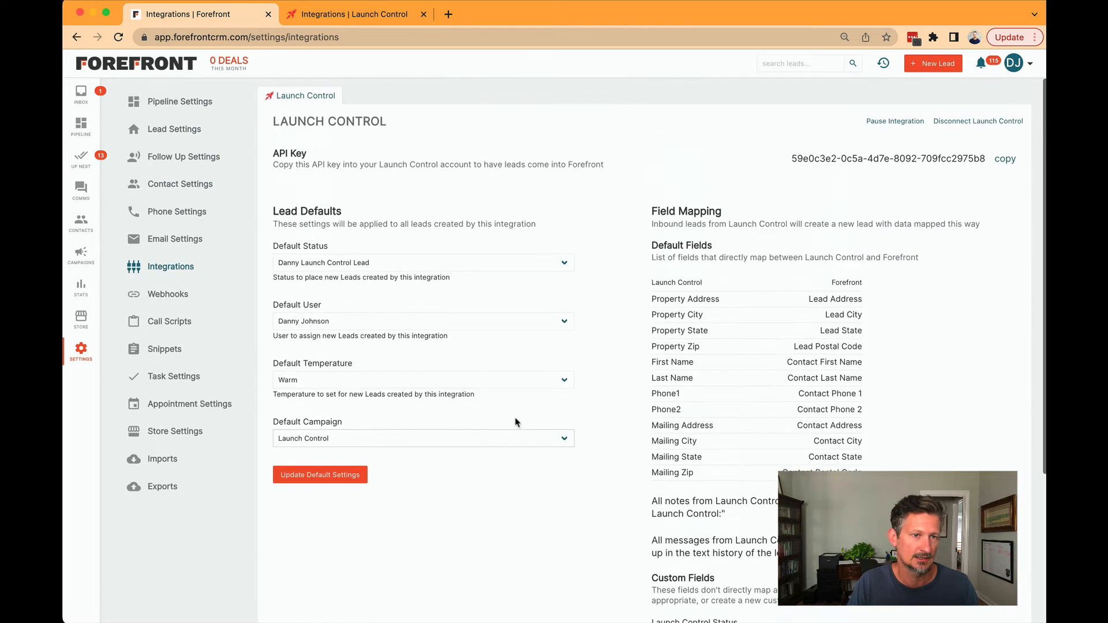
scroll(621, 425, down, 5)
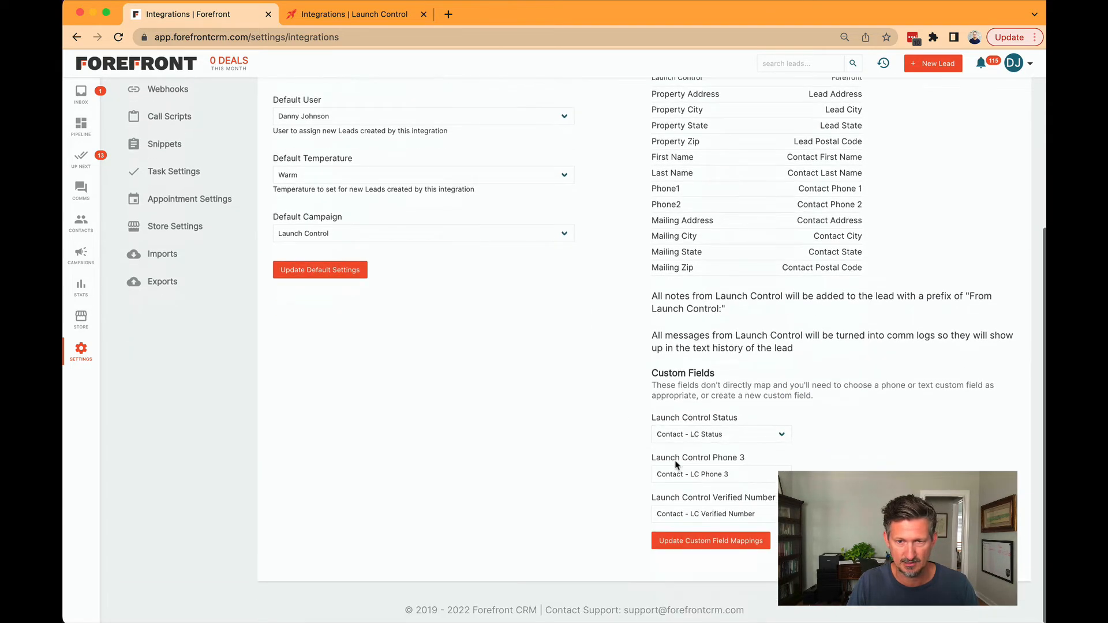
click(687, 545)
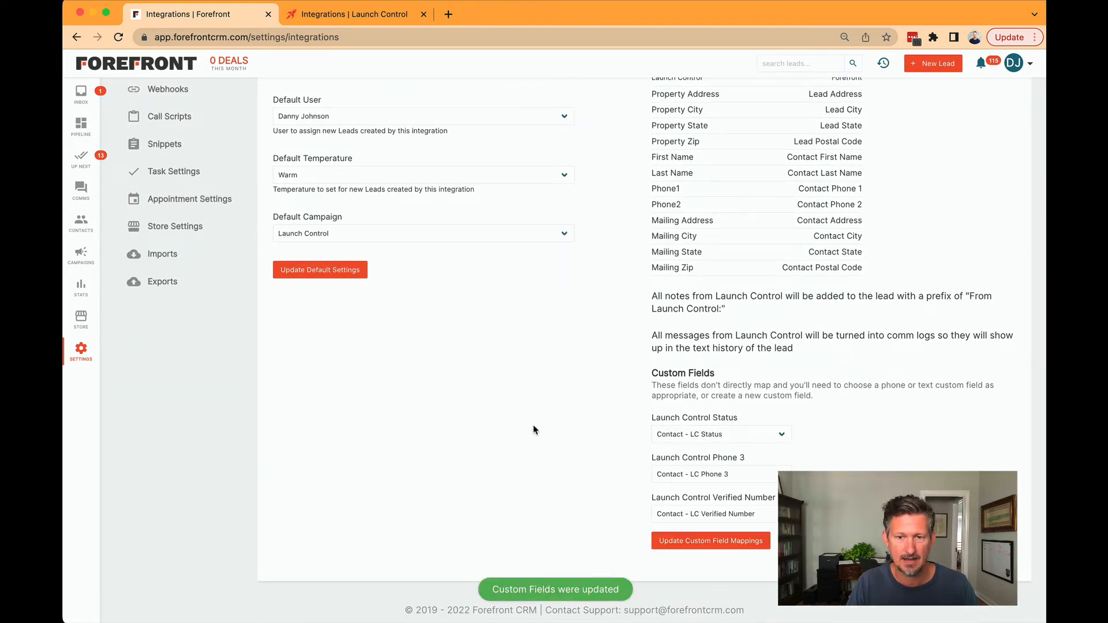
Check the Forefront CRM integration's status in Launch Control, and return to Forefront to view the new leads in the inbox.
scroll(519, 405, up, 4)
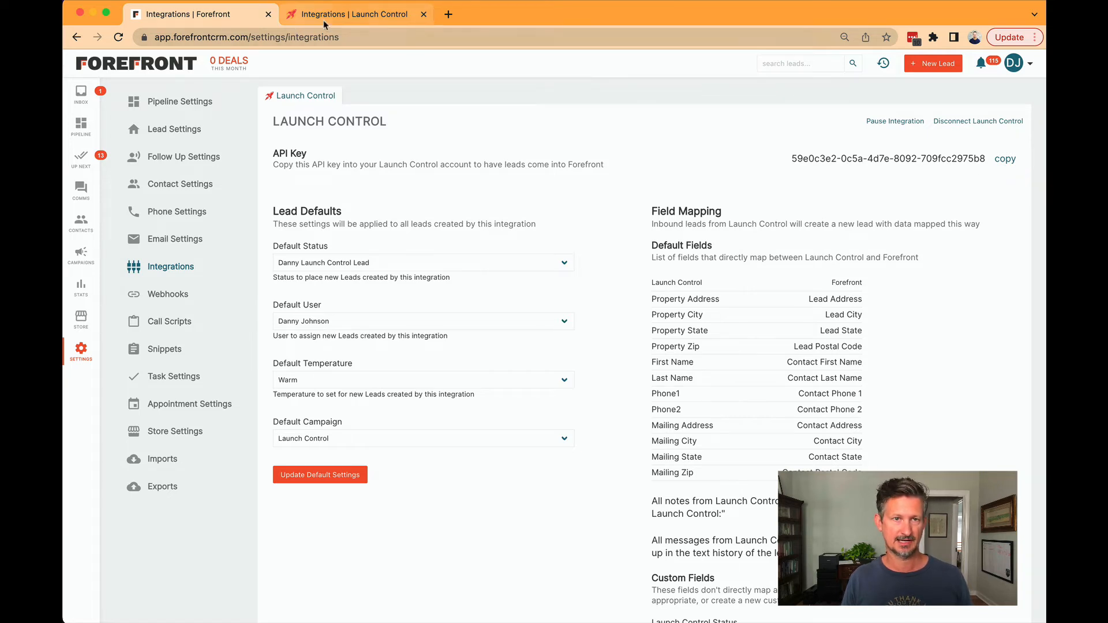
click(347, 19)
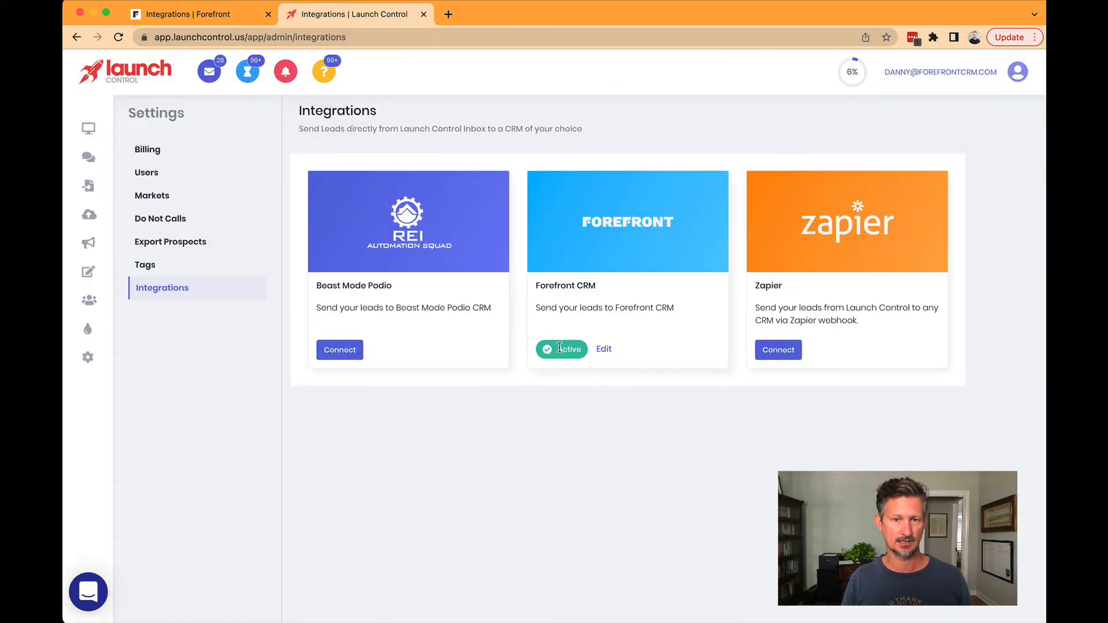
click(233, 18)
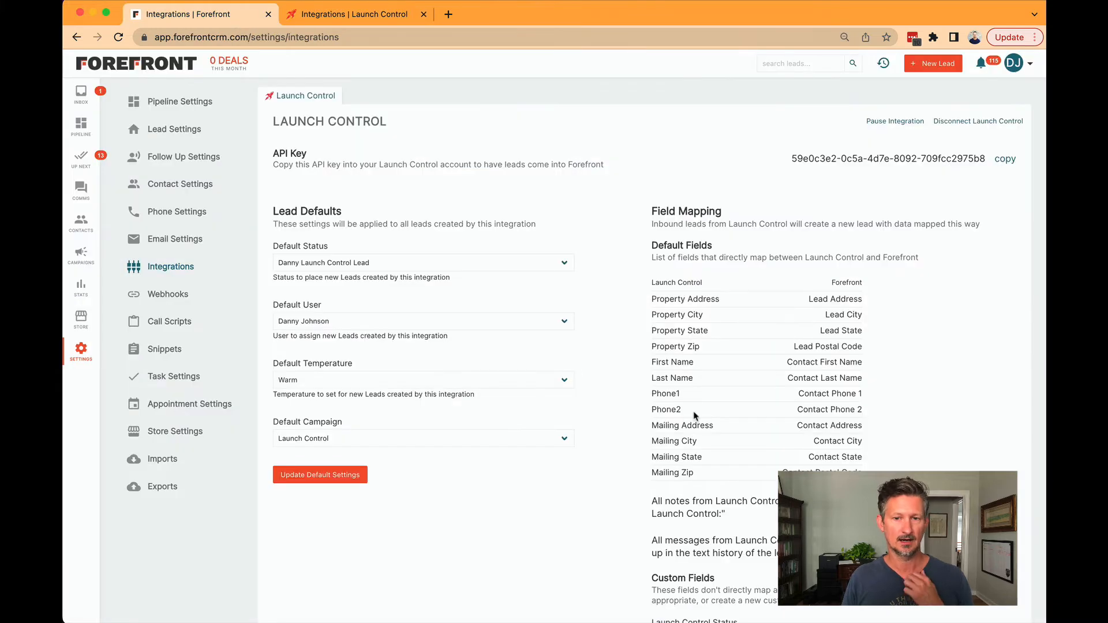
scroll(584, 445, down, 4)
scroll(584, 444, up, 4)
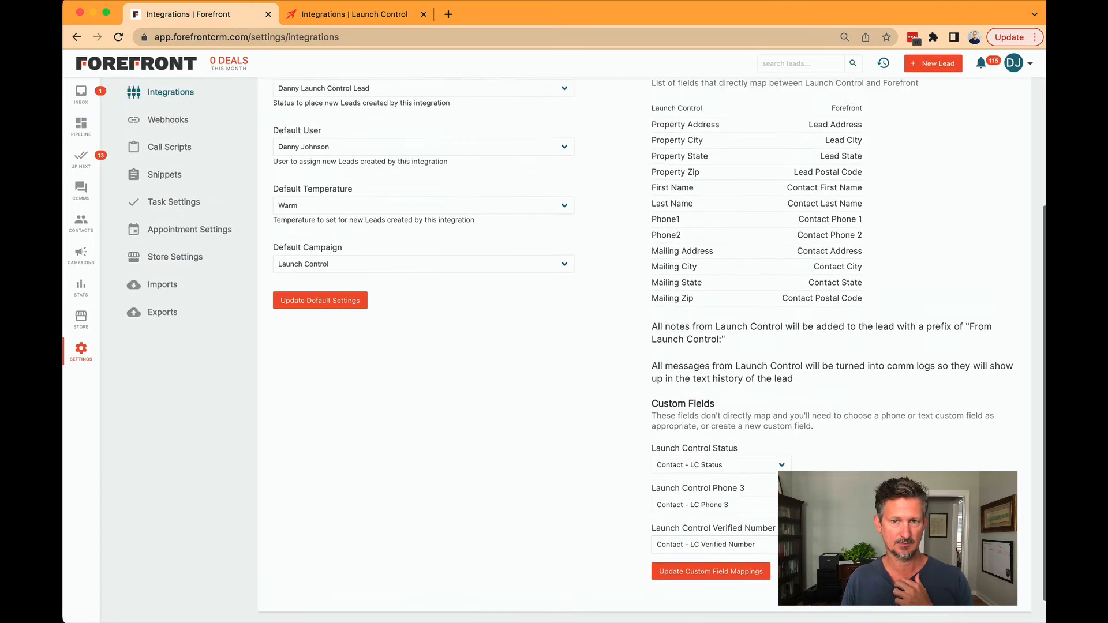
click(81, 94)
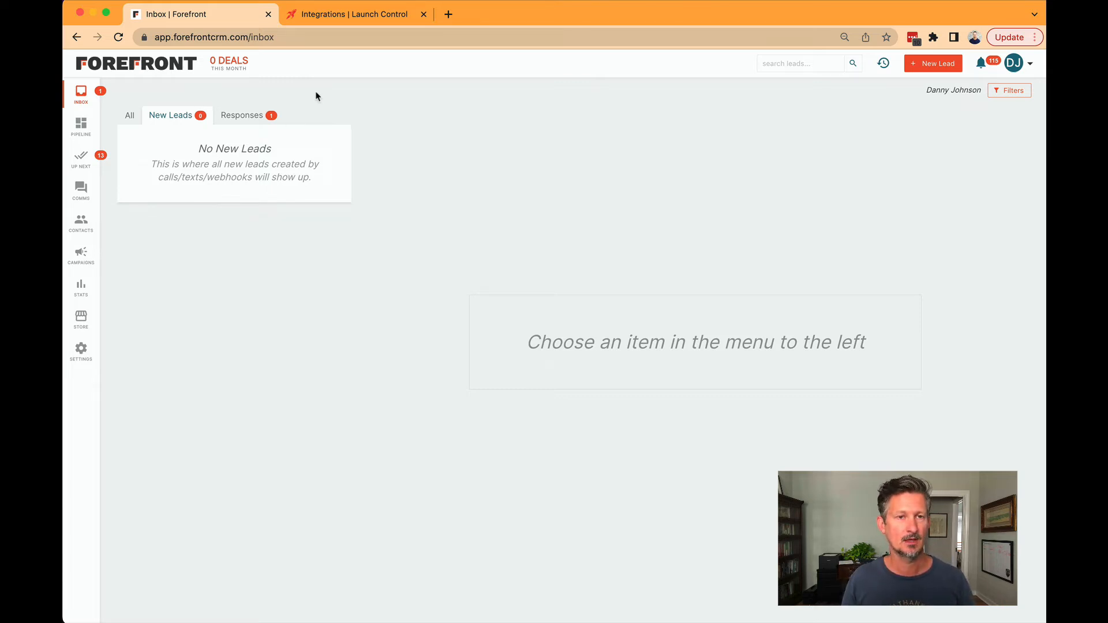
click(324, 23)
mouse_move(94, 159)
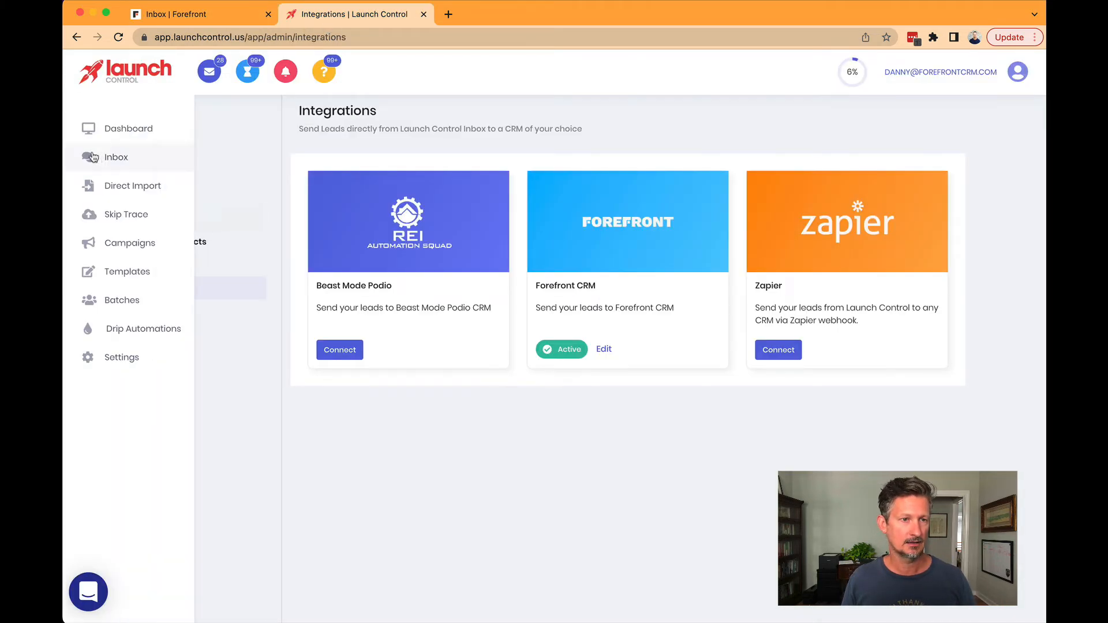
click(126, 162)
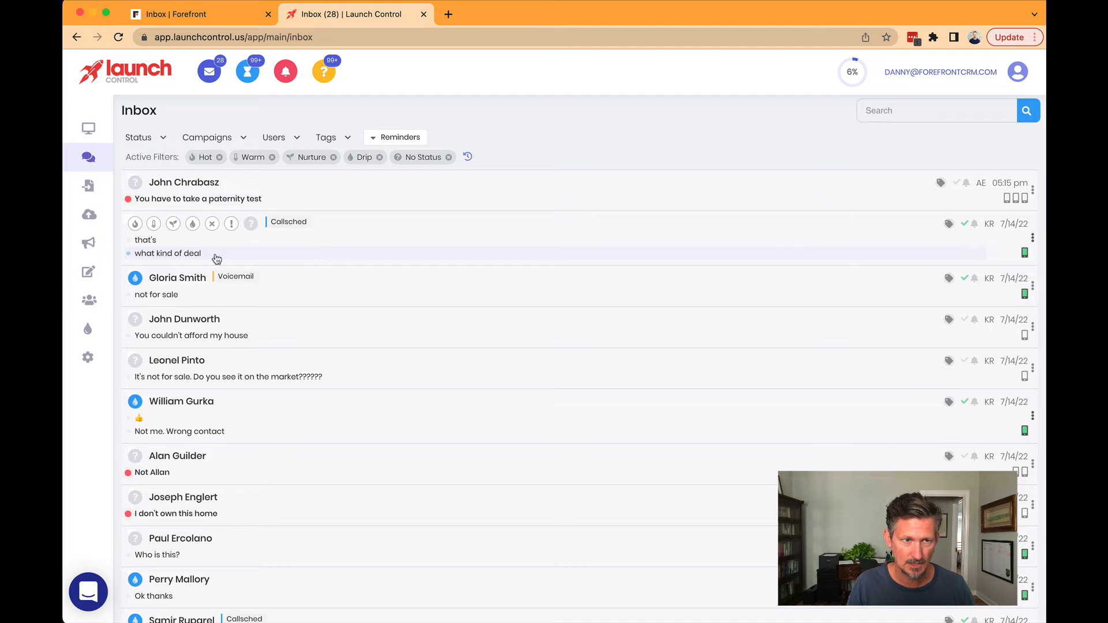
click(255, 254)
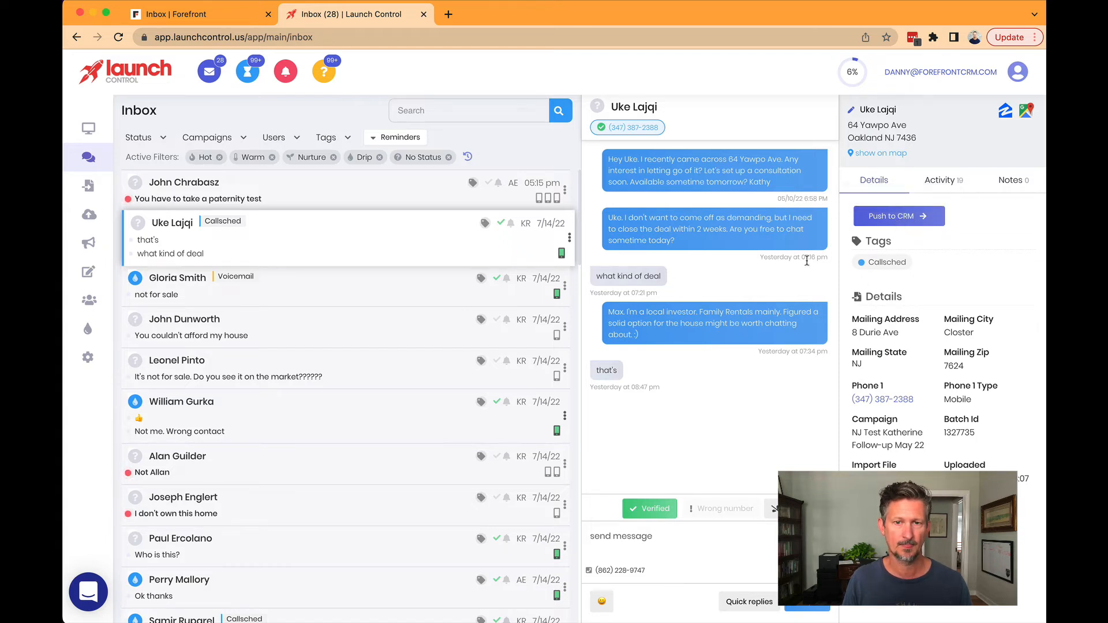
drag(609, 159, 710, 394)
click(651, 253)
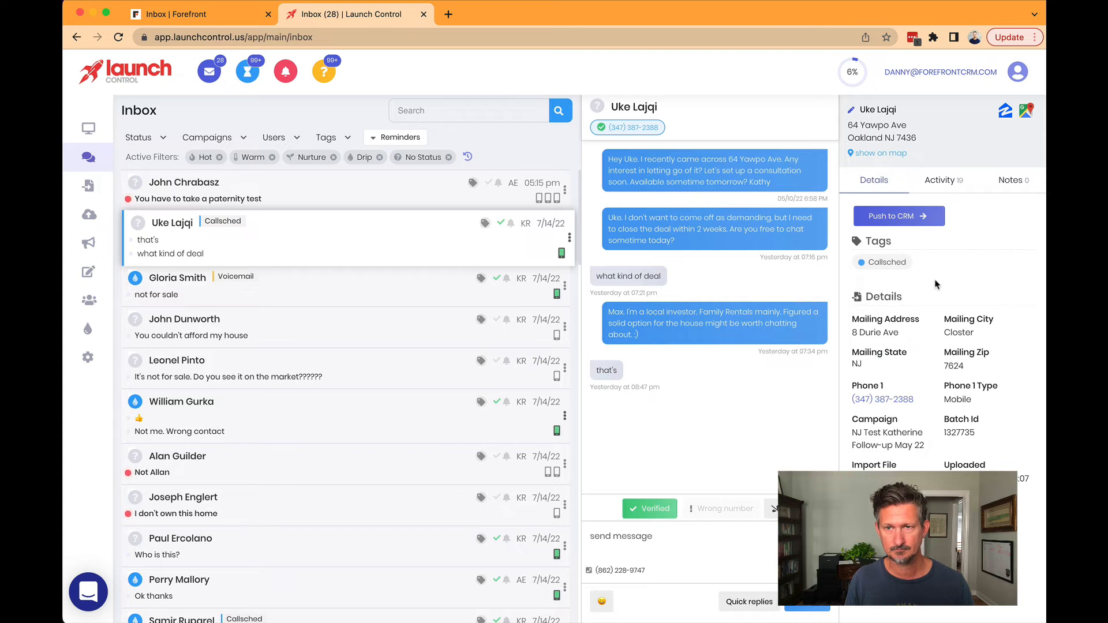
click(892, 222)
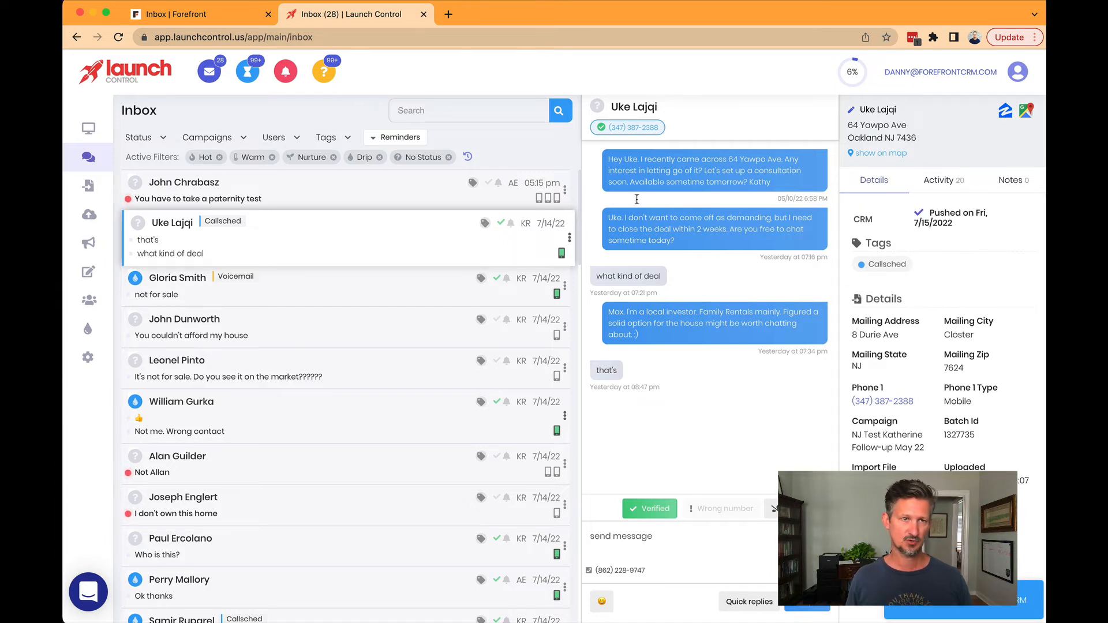
Switch to Forefront CRM, open the new lead sourced from Launch Control, and examine its texts, full lead details and activity.
click(218, 20)
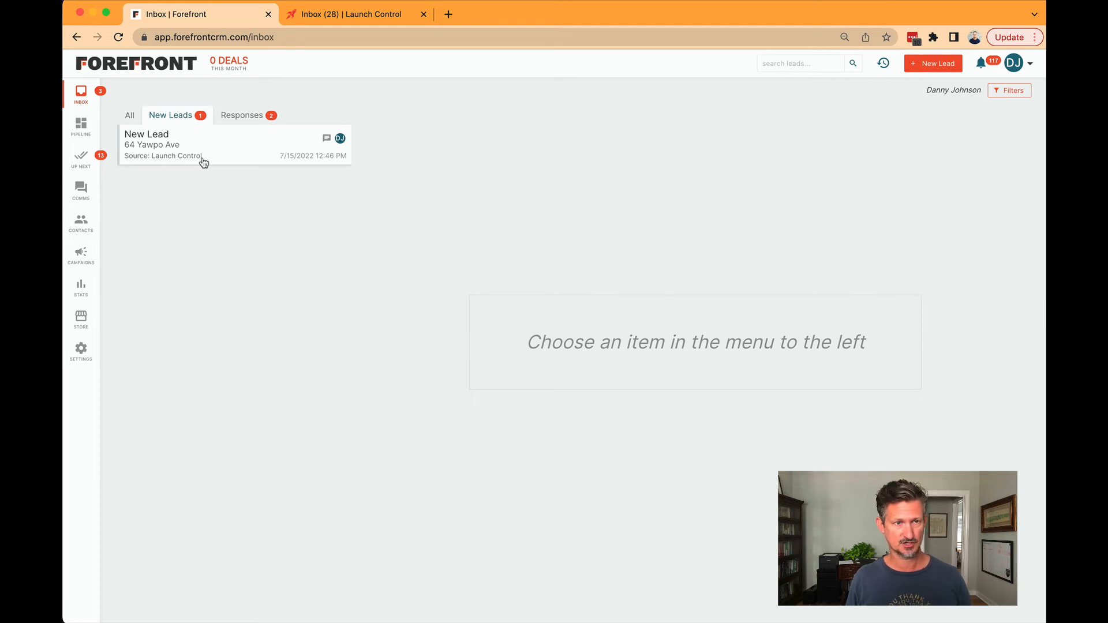
click(227, 150)
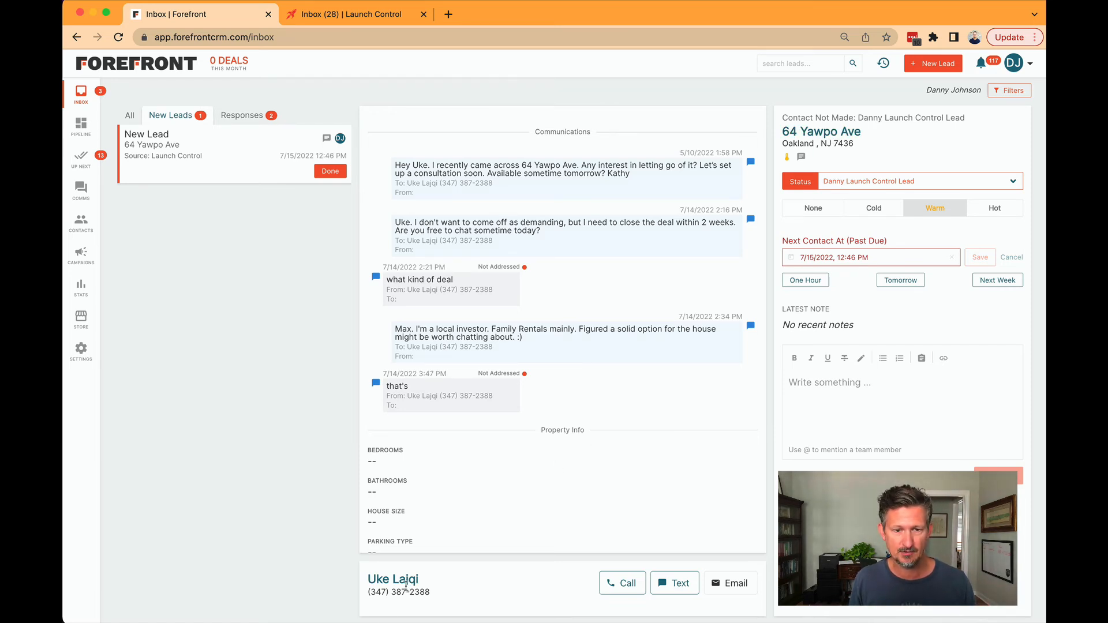
click(829, 133)
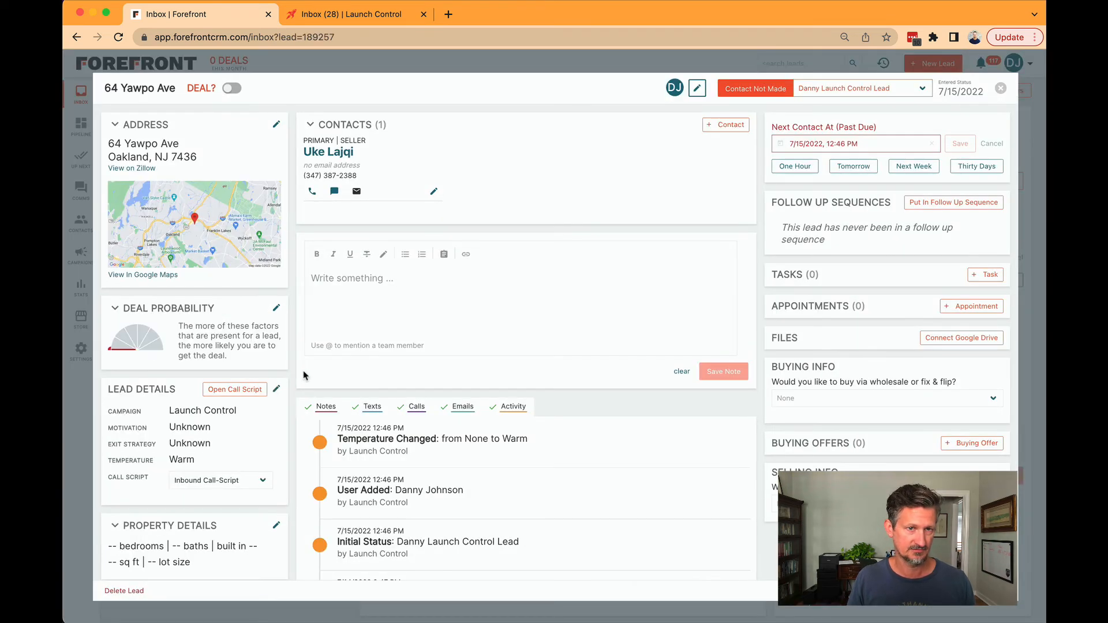
scroll(257, 281, down, 3)
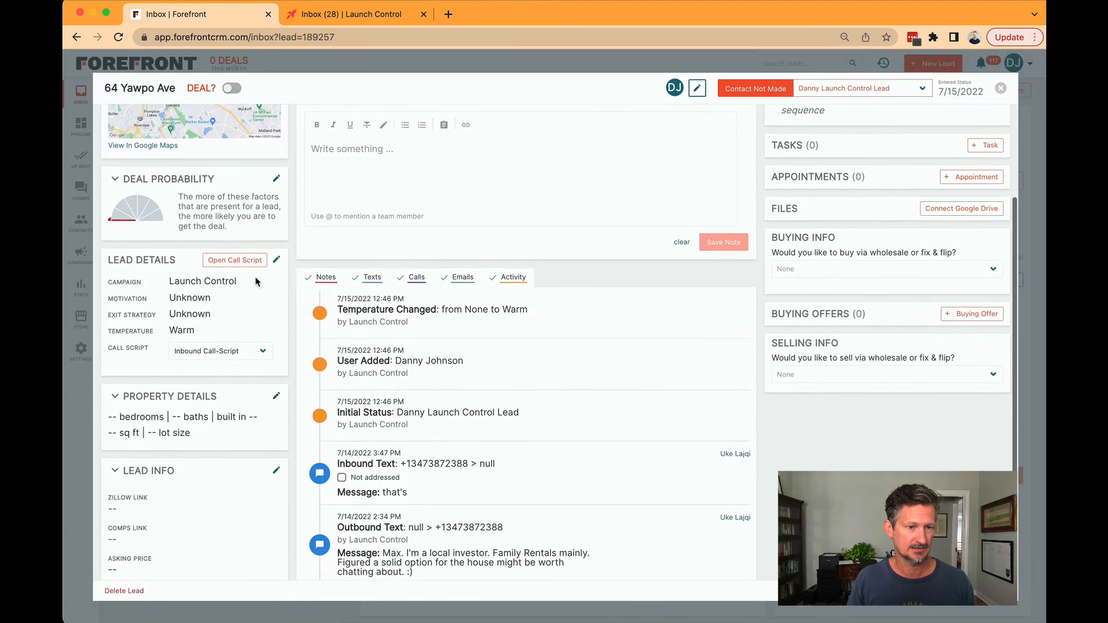
scroll(364, 137, up, 3)
Open the lead's primary seller contact to examine the LC Verified Number and LC Status custom details, and close both records.
click(341, 153)
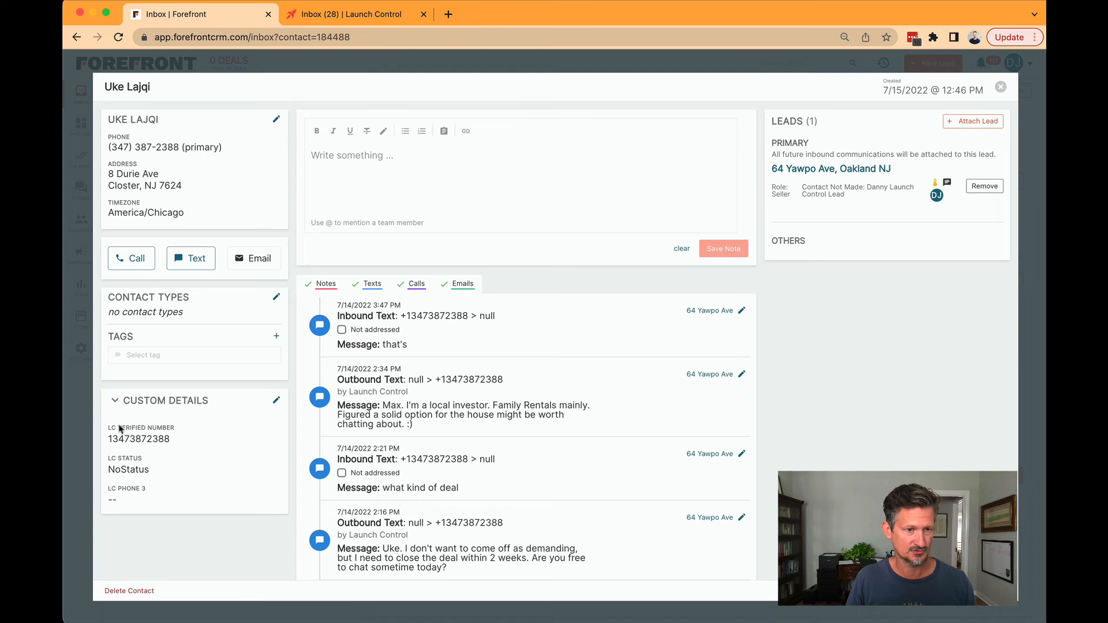
drag(112, 438, 199, 442)
drag(150, 470, 147, 472)
click(158, 480)
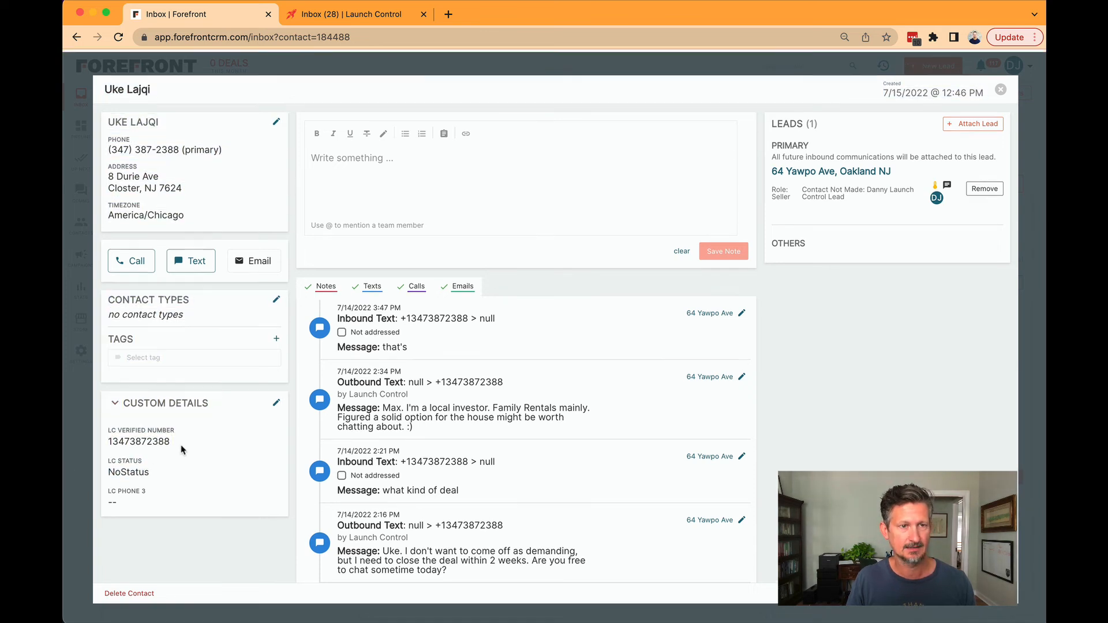
click(1001, 88)
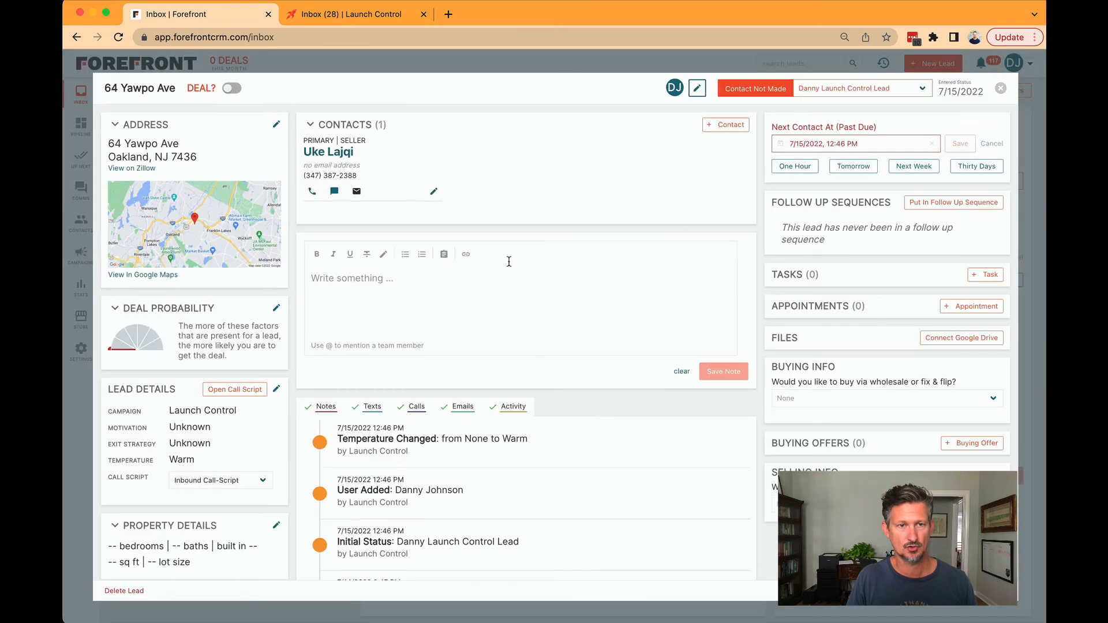
click(1001, 88)
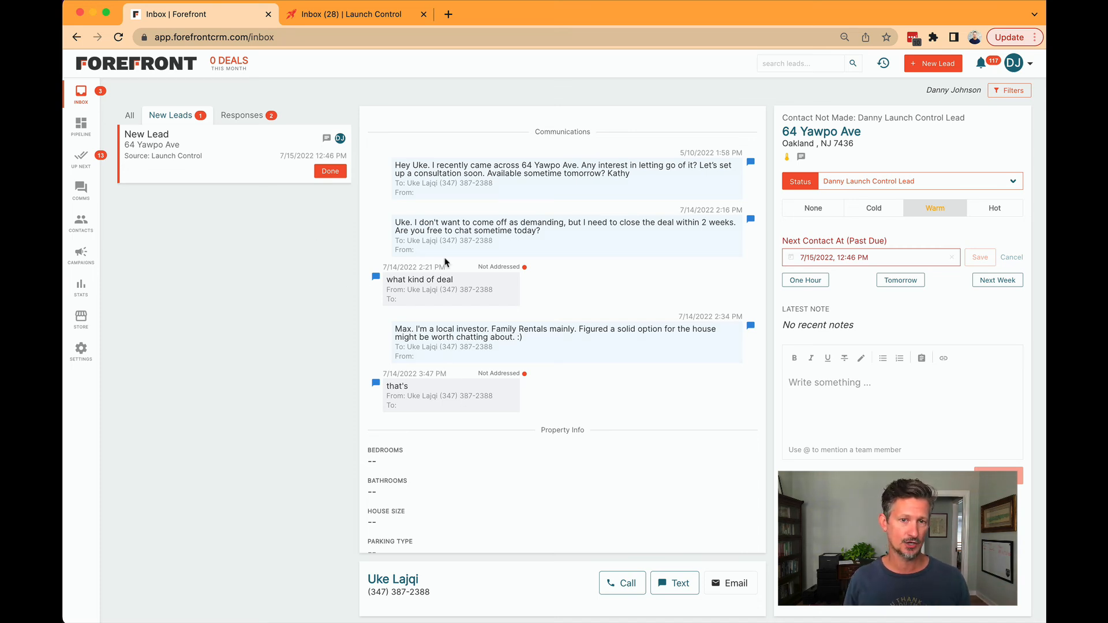
View the lead's notes in Launch Control, and return to Forefront to review the lead's note and activity history before closing the record.
click(340, 14)
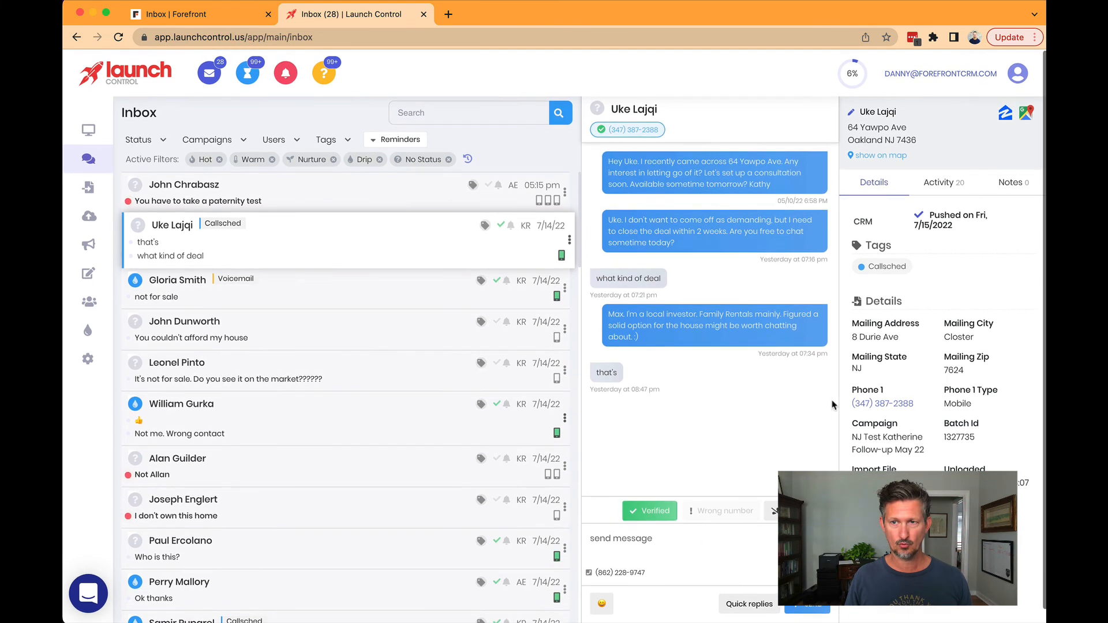
click(1015, 184)
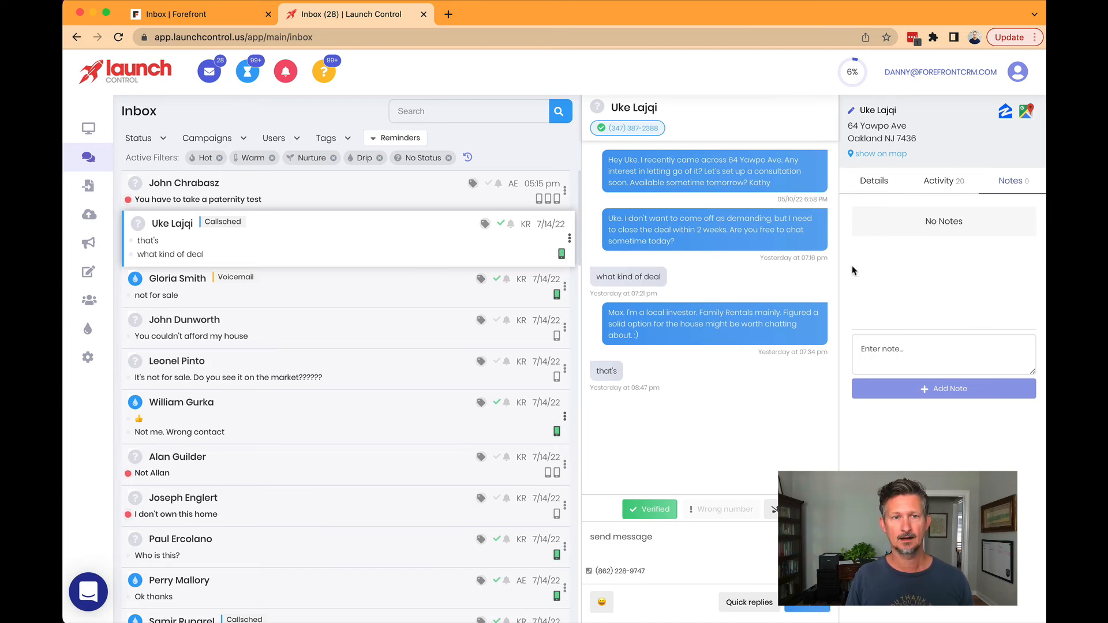
click(218, 21)
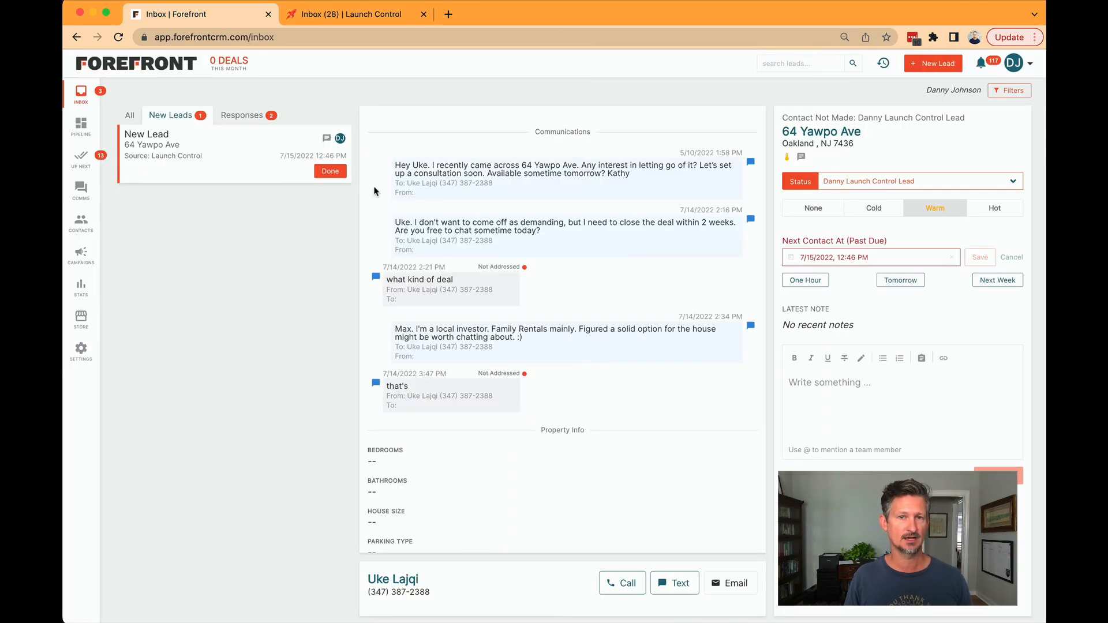
click(840, 133)
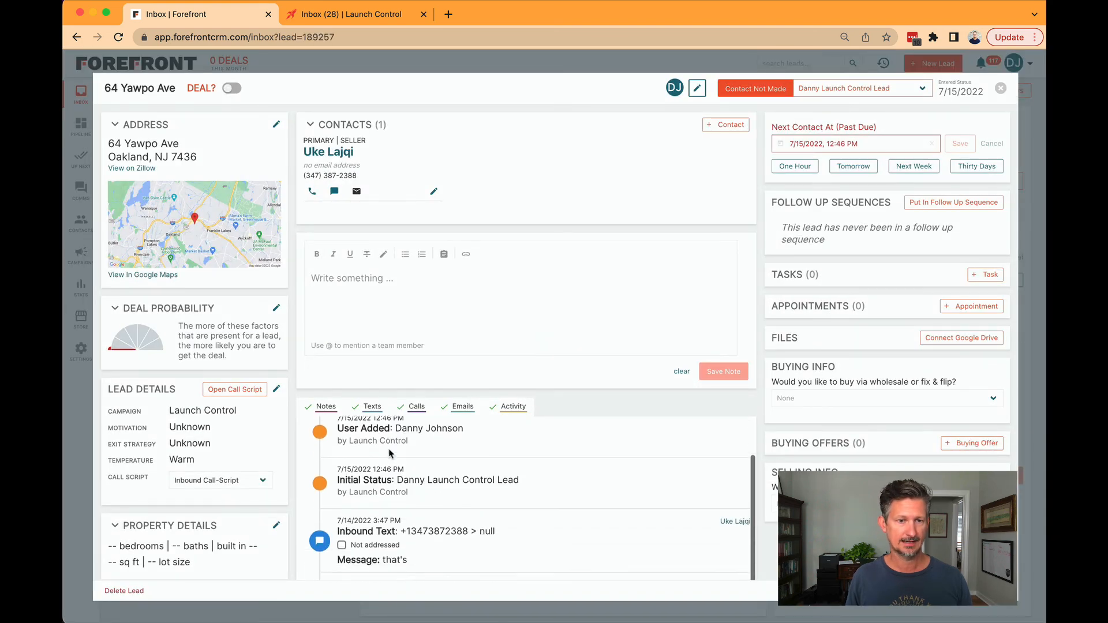
scroll(389, 453, up, 2)
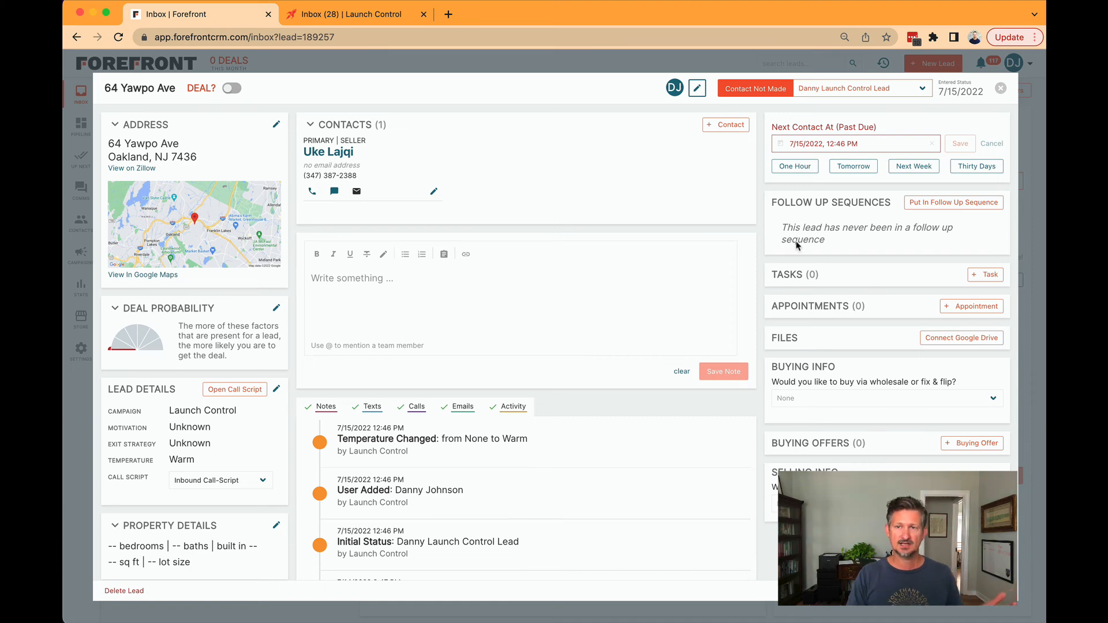
click(1001, 89)
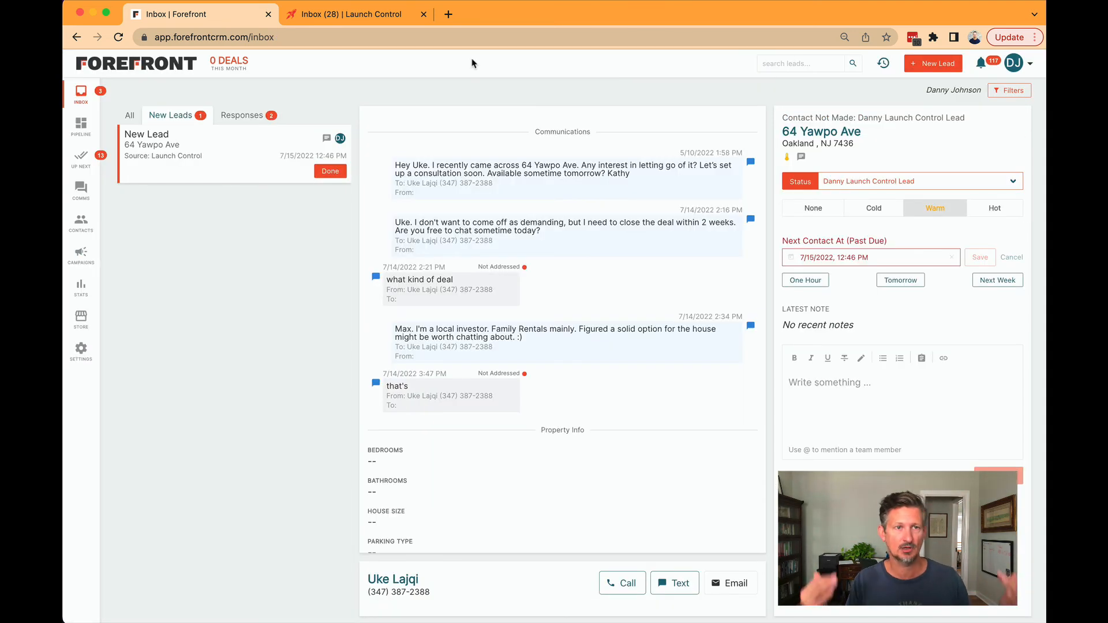